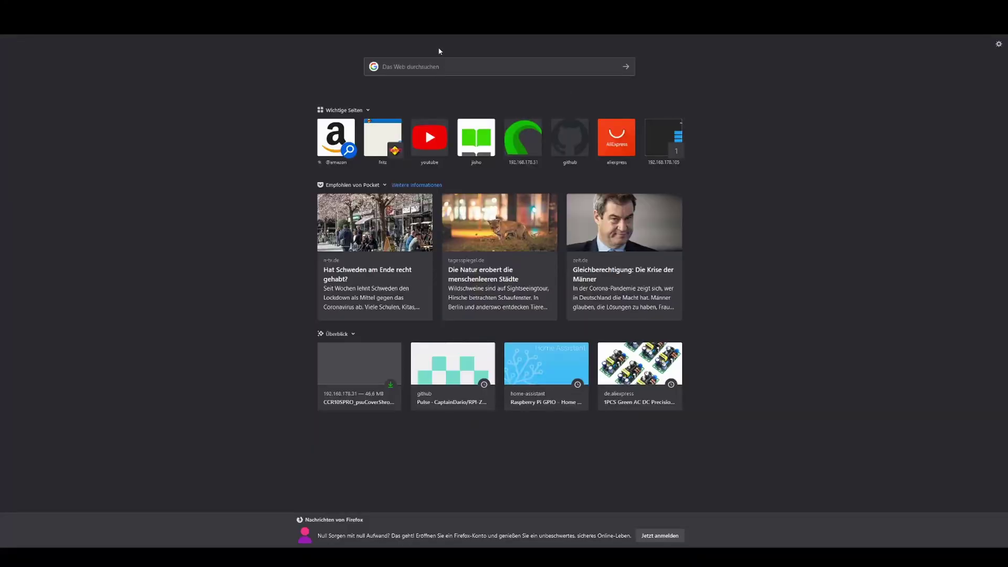
Search the web for "moode audio" and open the official Moode Audio website
{"action": "left_click", "coordinate": [437, 68]}
{"action": "type", "text": "m"}
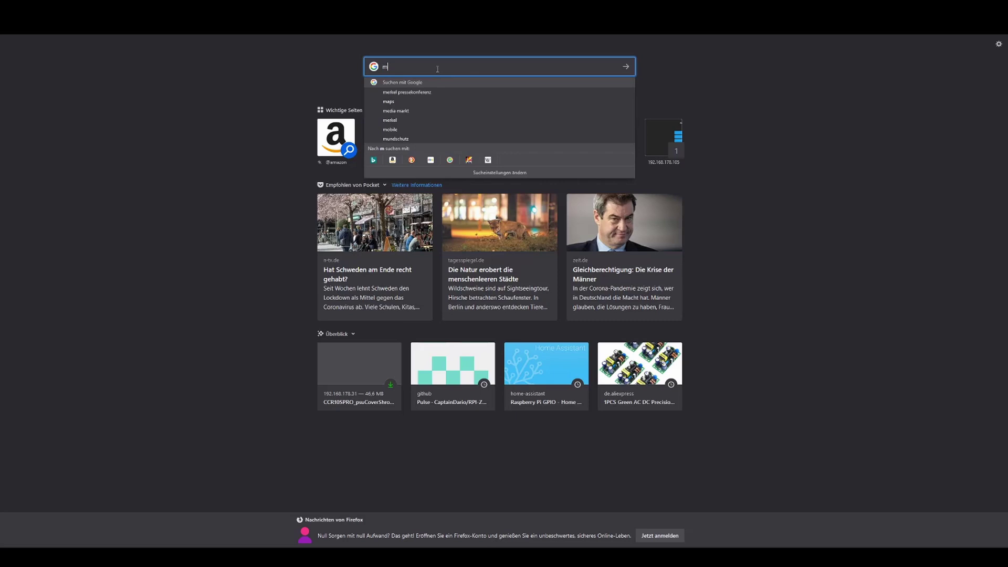
{"action": "type", "text": "oode audio"}
{"action": "key", "text": "Return"}
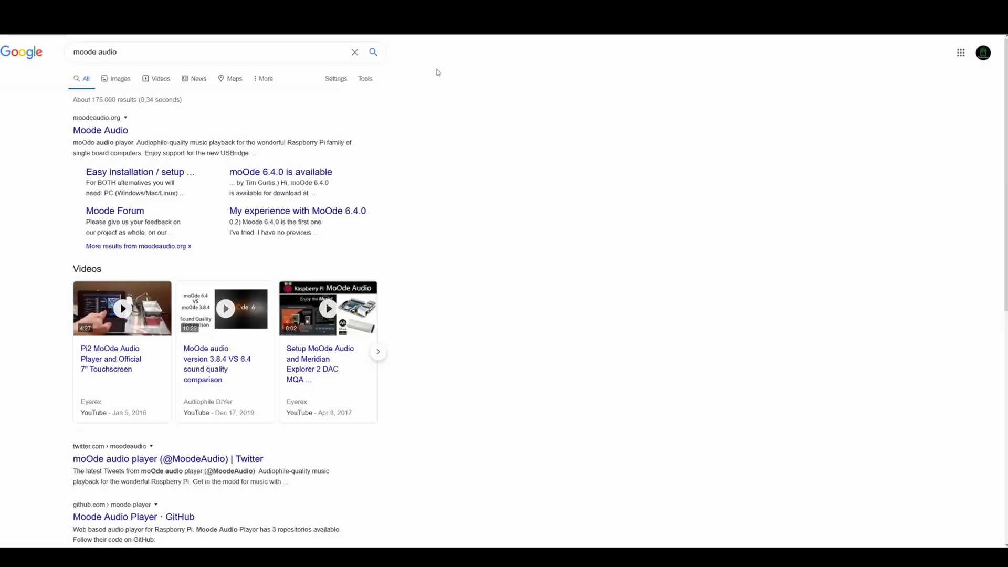
{"action": "left_click", "coordinate": [102, 131]}
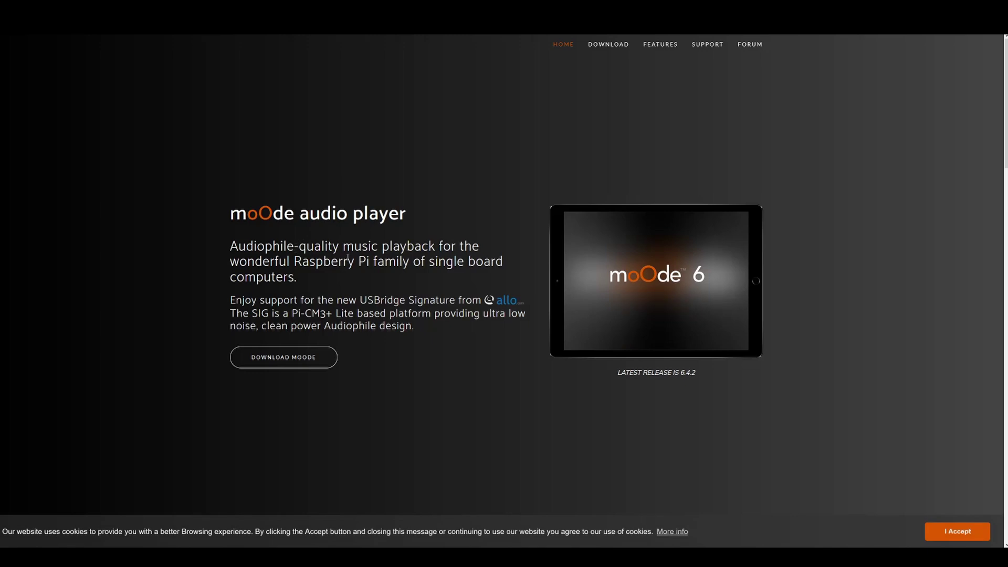
Review the moOde 6 feature highlights and support resources on the site, and go to its download section
{"action": "scroll", "coordinate": [348, 259], "scroll_direction": "down", "scroll_amount": 15}
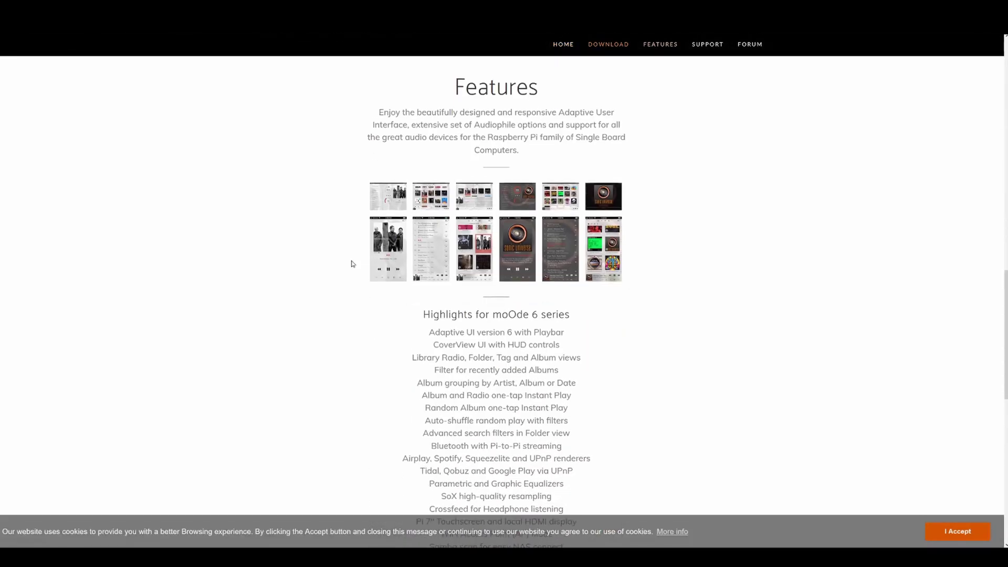
{"action": "scroll", "coordinate": [353, 263], "scroll_direction": "down", "scroll_amount": 4}
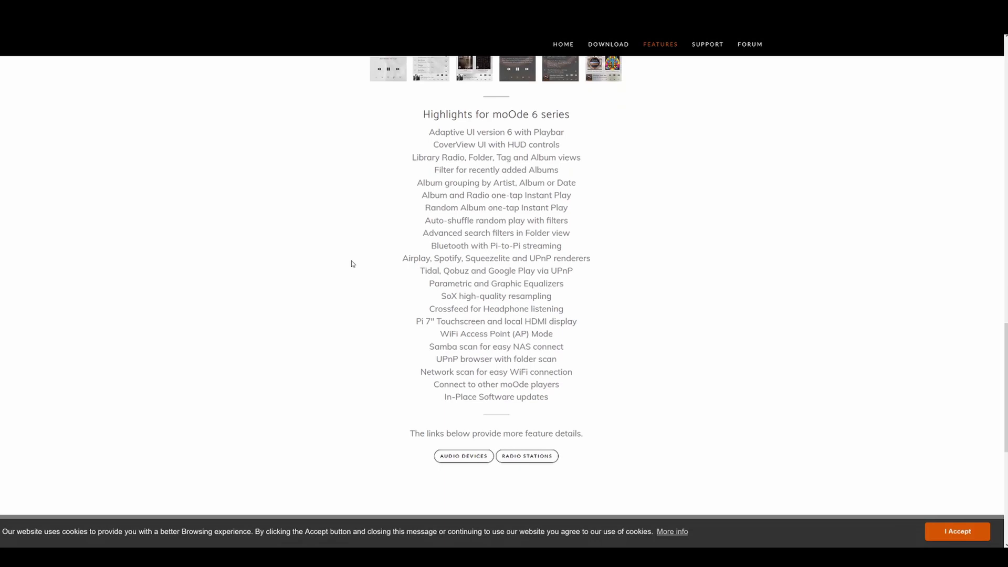
{"action": "left_click_drag", "start_coordinate": [433, 146], "coordinate": [560, 413]}
{"action": "left_click", "coordinate": [601, 368]}
{"action": "scroll", "coordinate": [543, 418], "scroll_direction": "down", "scroll_amount": 6}
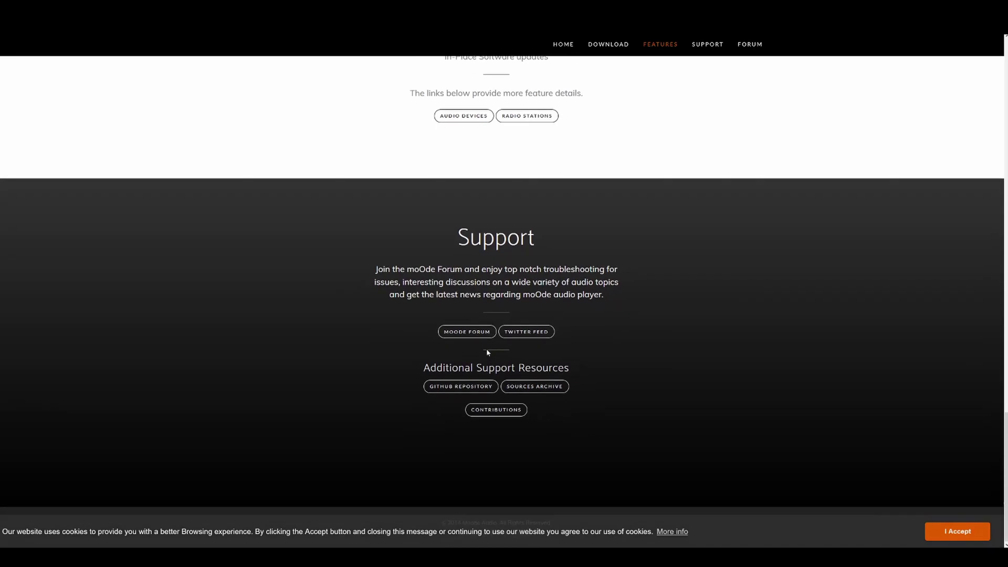
{"action": "key", "text": "Home"}
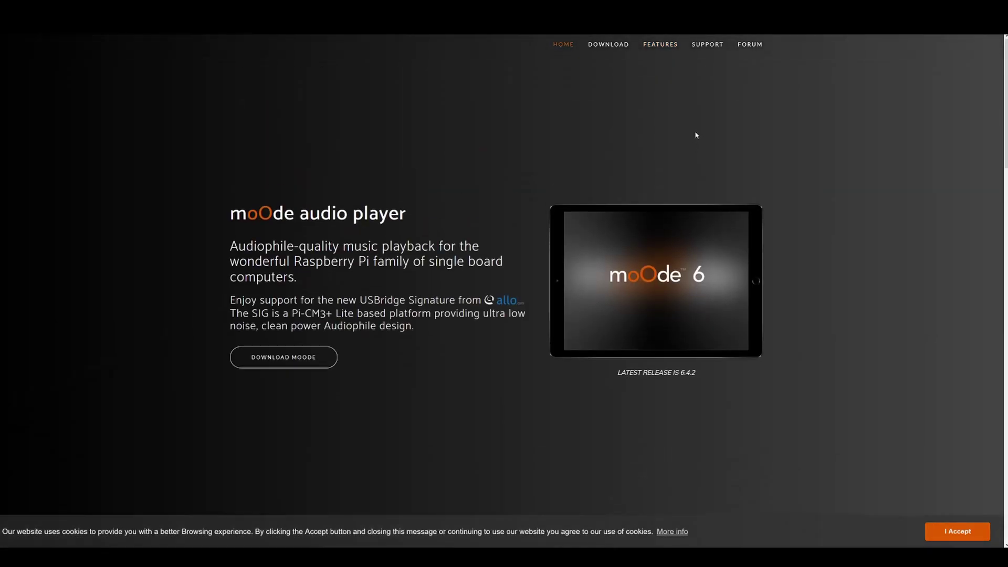
{"action": "left_click", "coordinate": [590, 45]}
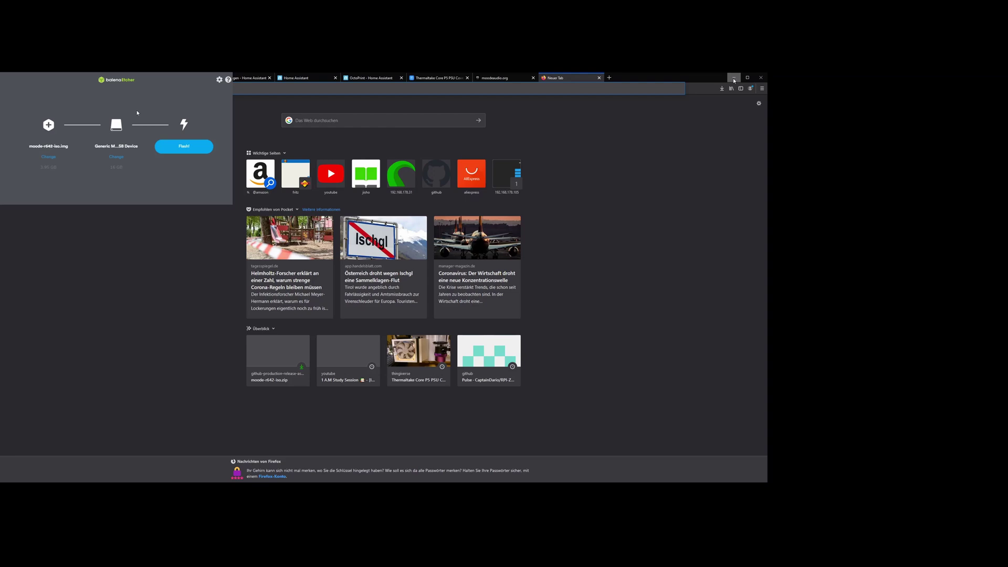
In balenaEtcher, choose the 16 GB Generic MassStorageClass USB Device as target and flash moode-r642-iso.img to it
{"action": "left_click", "coordinate": [116, 157]}
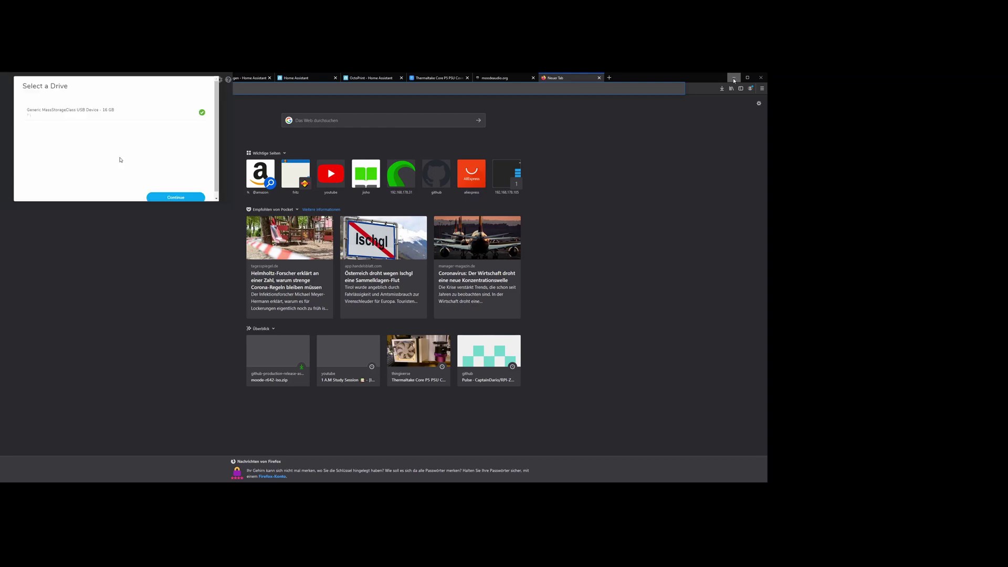
{"action": "left_click", "coordinate": [108, 112]}
{"action": "left_click", "coordinate": [190, 198]}
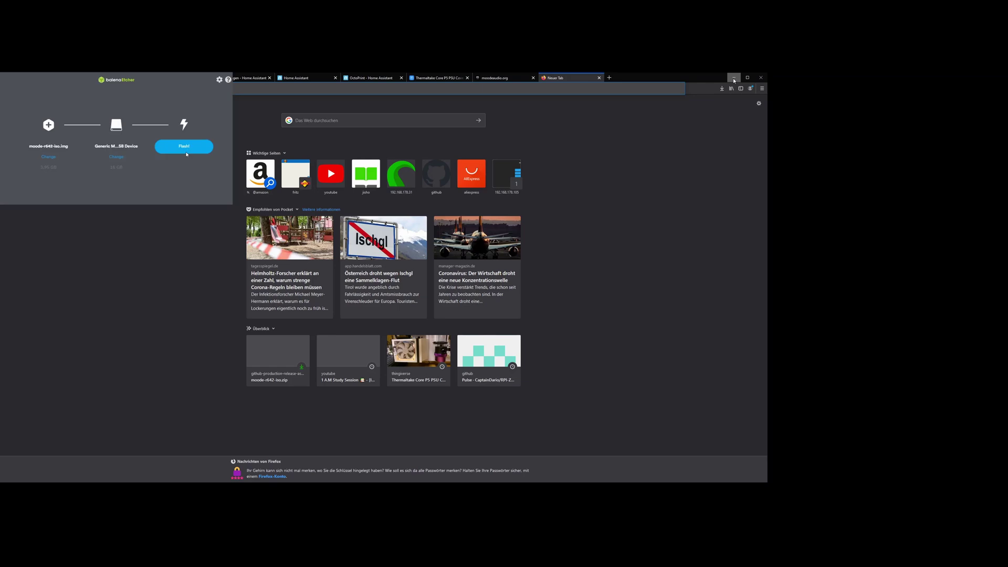
{"action": "left_click", "coordinate": [186, 153]}
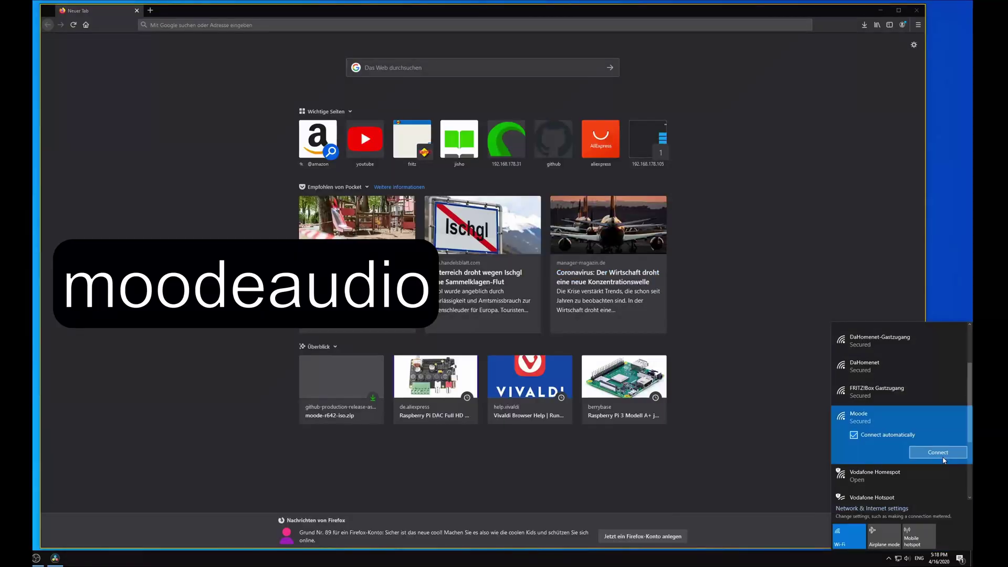
Connect the computer to the Moode Wi-Fi network by entering its network security key
{"action": "left_click", "coordinate": [938, 453]}
{"action": "key", "text": "ctrl+v"}
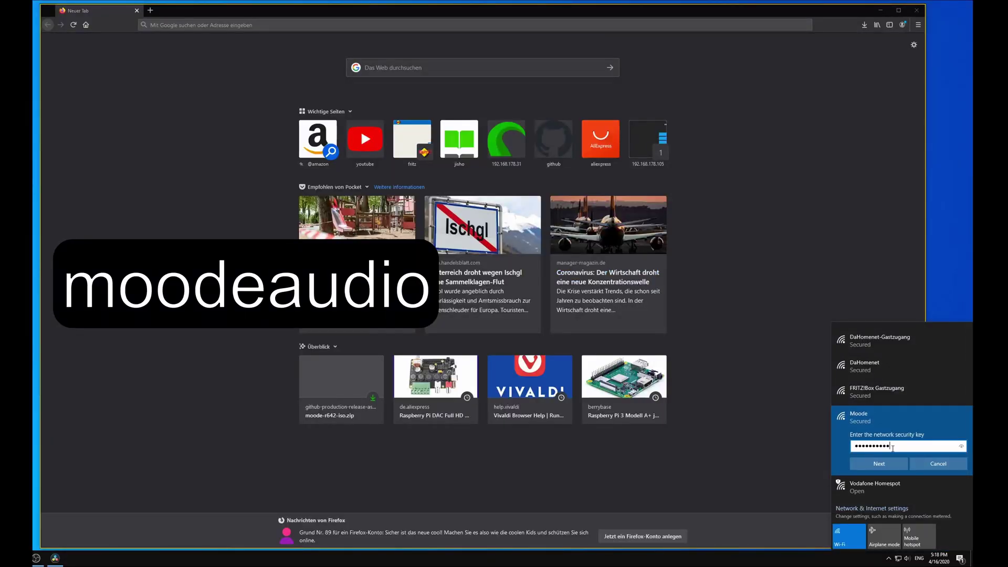
{"action": "left_click", "coordinate": [889, 461]}
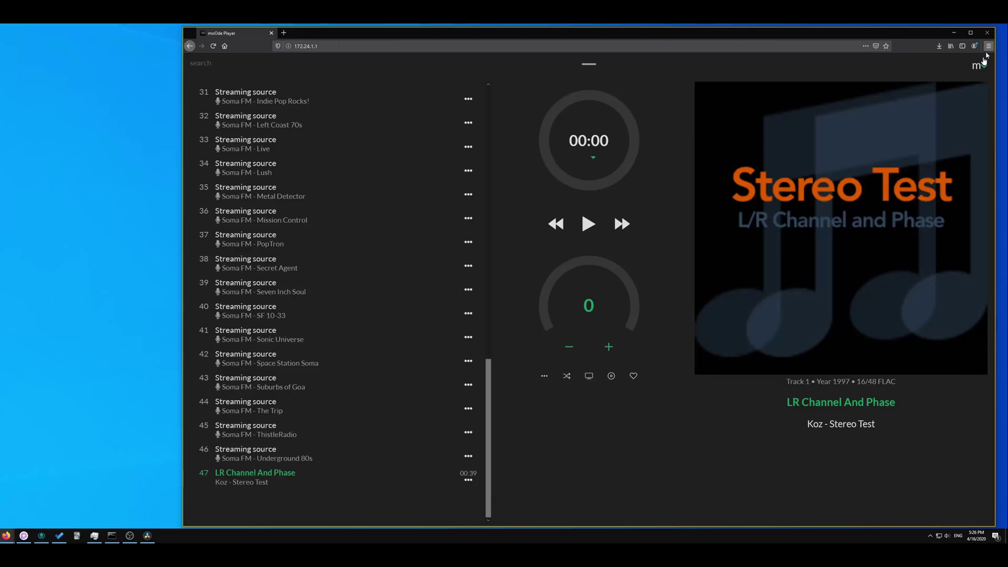
Open the player's network configuration and choose DaHomenet as the wireless SSID, dismissing the manual SSID entry
{"action": "left_click", "coordinate": [980, 67]}
{"action": "left_click", "coordinate": [901, 95]}
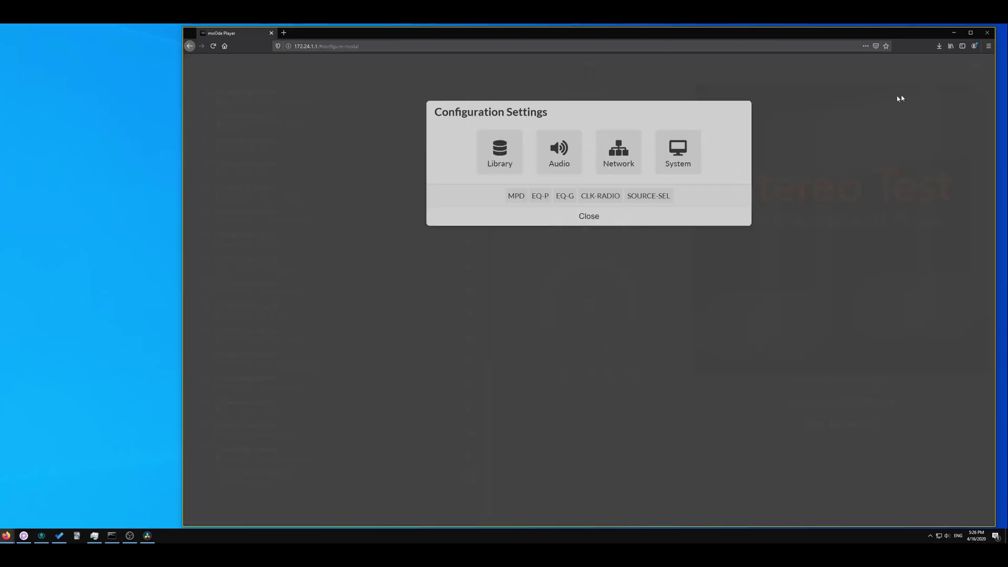
{"action": "left_click", "coordinate": [619, 158]}
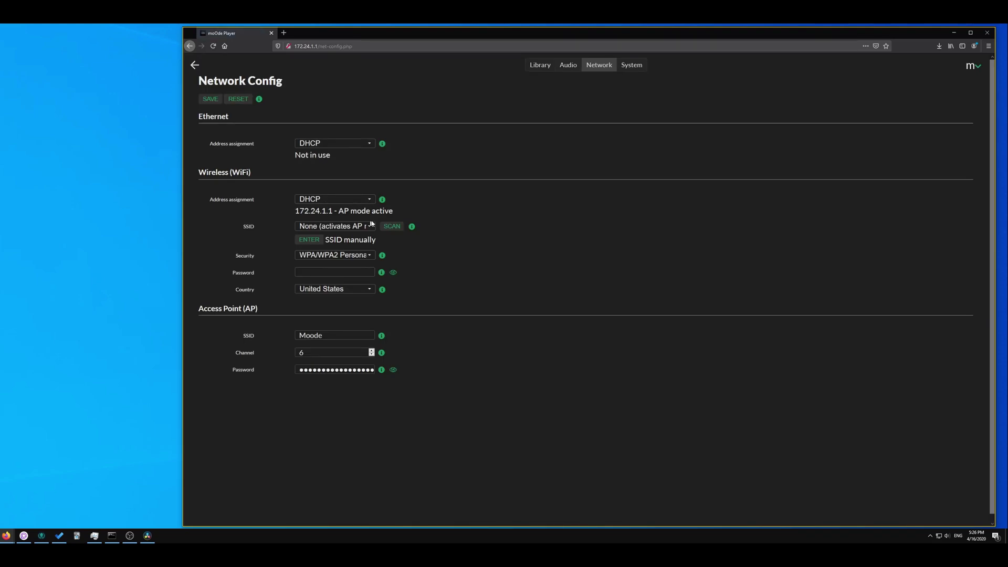
{"action": "left_click", "coordinate": [346, 226]}
{"action": "left_click_drag", "start_coordinate": [370, 240], "coordinate": [352, 243]}
{"action": "left_click", "coordinate": [309, 241]}
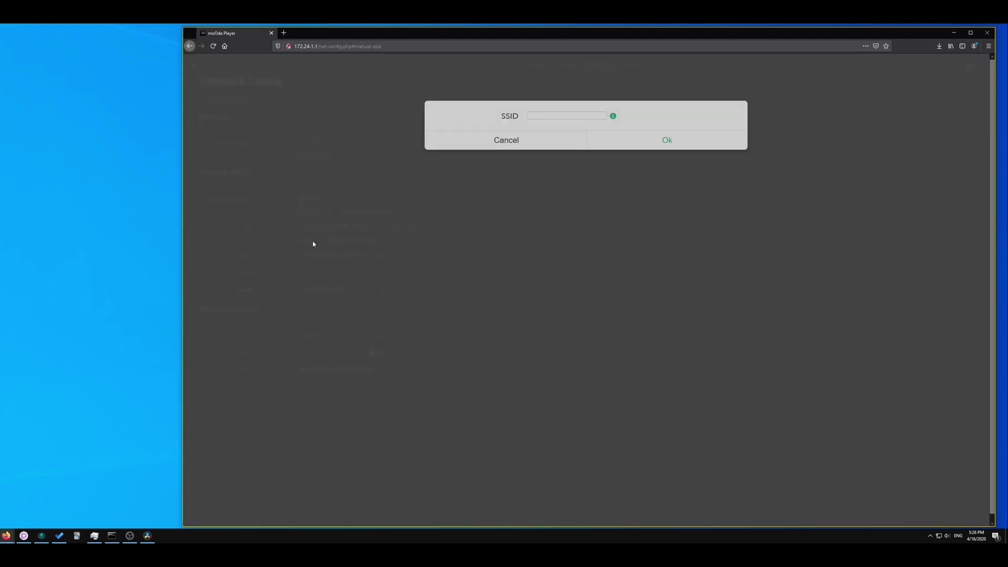
{"action": "left_click", "coordinate": [506, 139]}
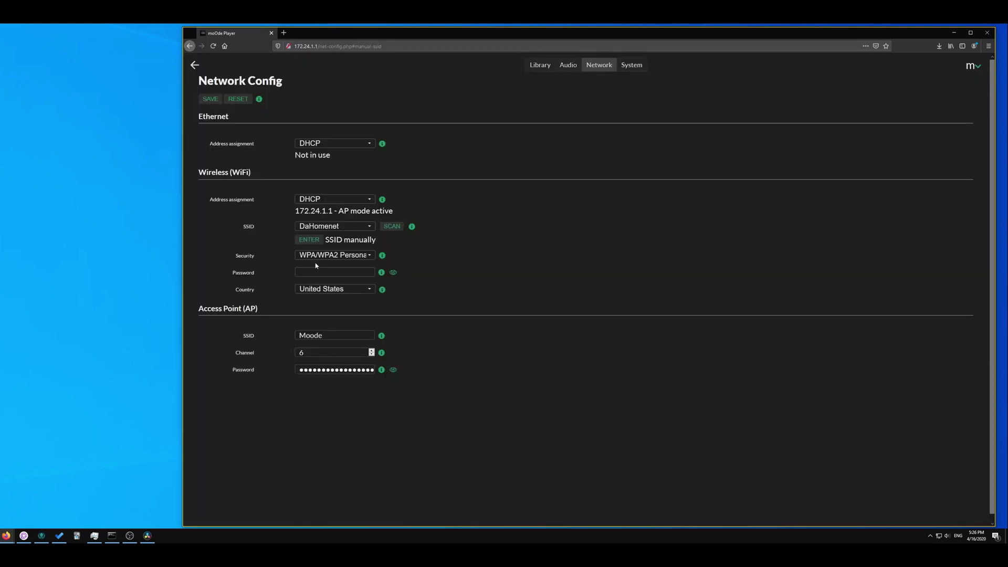
Enter the Wi-Fi password for the wireless connection and set its country to Germany
{"action": "left_click", "coordinate": [315, 271]}
{"action": "type", "text": "*****************"}
{"action": "left_click", "coordinate": [334, 288]}
{"action": "scroll", "coordinate": [330, 383], "scroll_direction": "down", "scroll_amount": 20}
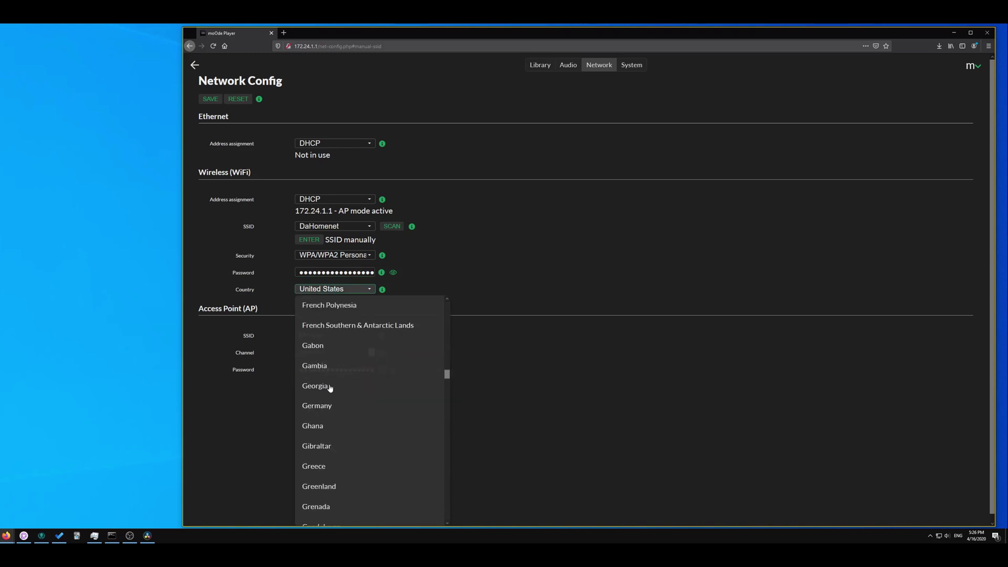
{"action": "left_click", "coordinate": [317, 406]}
{"action": "scroll", "coordinate": [315, 208], "scroll_direction": "down", "scroll_amount": 1}
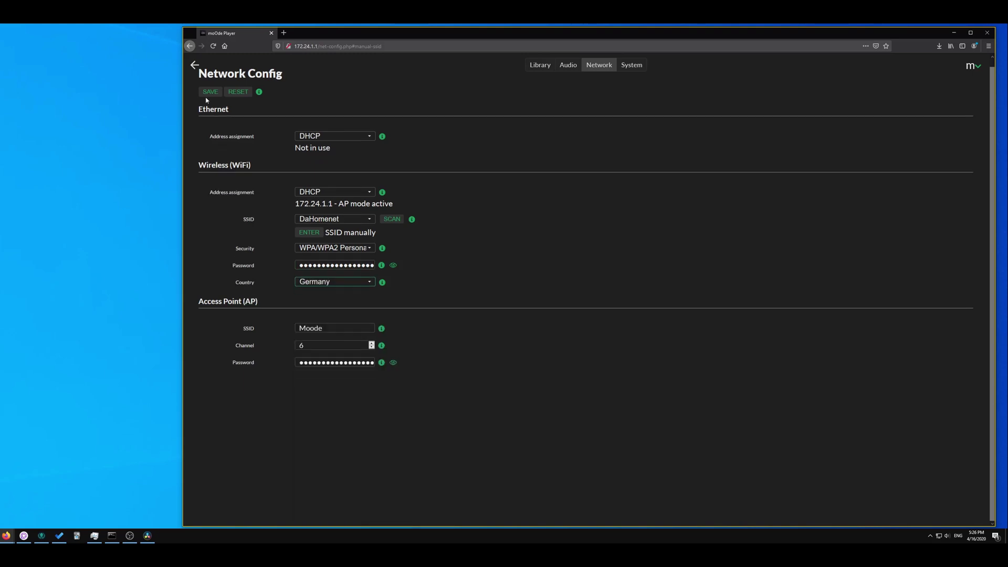
Restart the moOde player from its network configuration page
{"action": "left_click", "coordinate": [977, 67]}
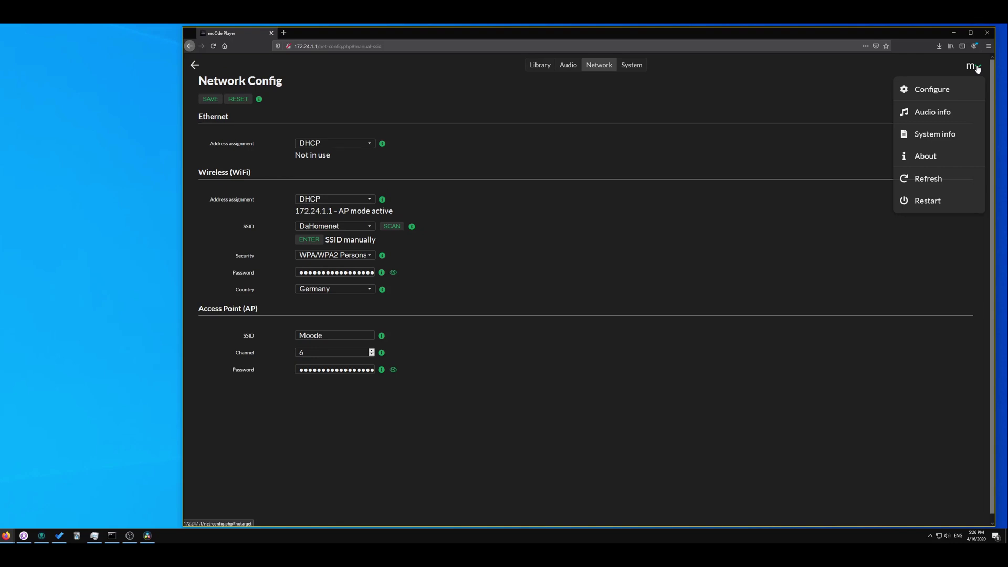
{"action": "left_click", "coordinate": [928, 201]}
{"action": "left_click", "coordinate": [585, 148]}
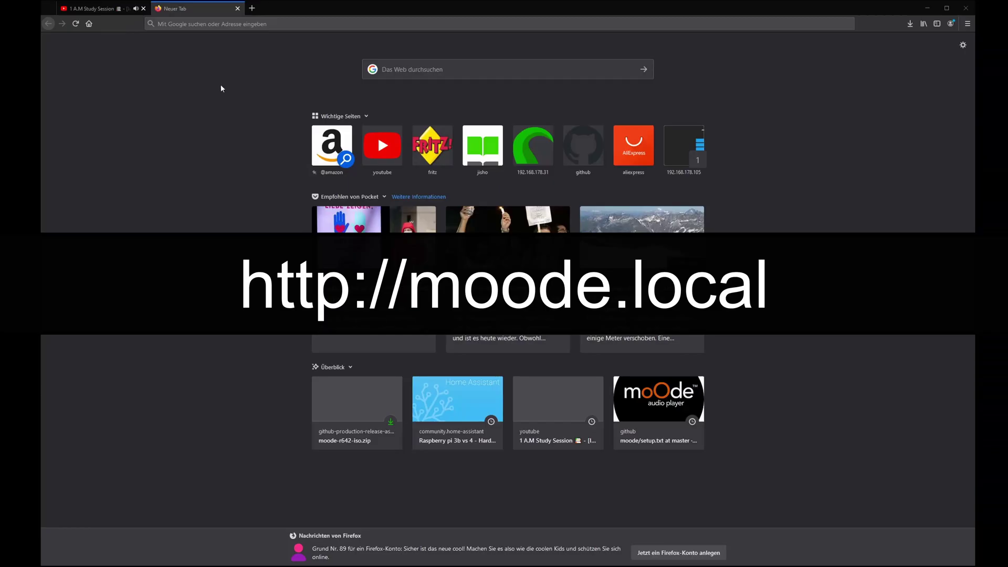
{"action": "left_click", "coordinate": [234, 23]}
{"action": "type", "text": "http://"}
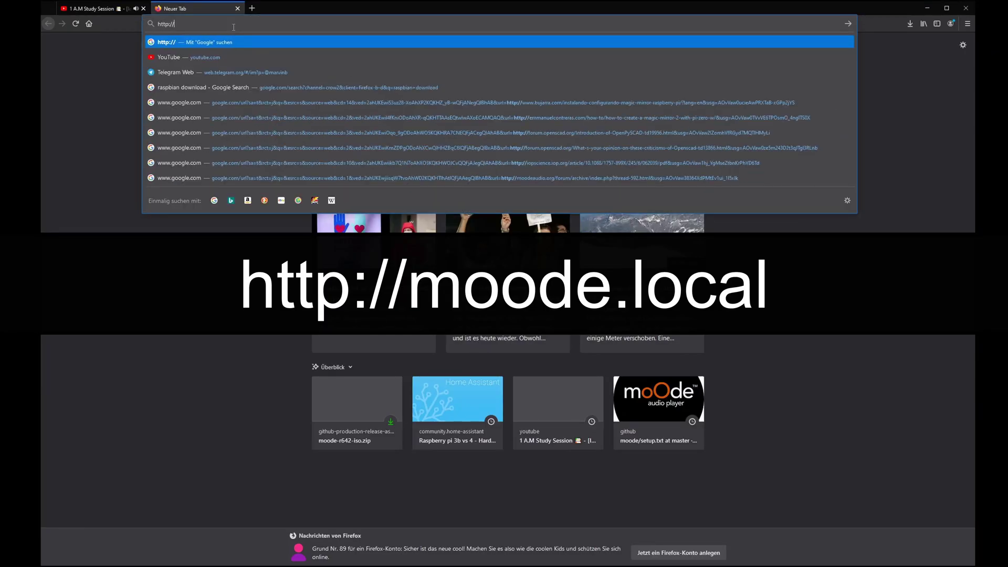
{"action": "type", "text": "moode-old-bose"}
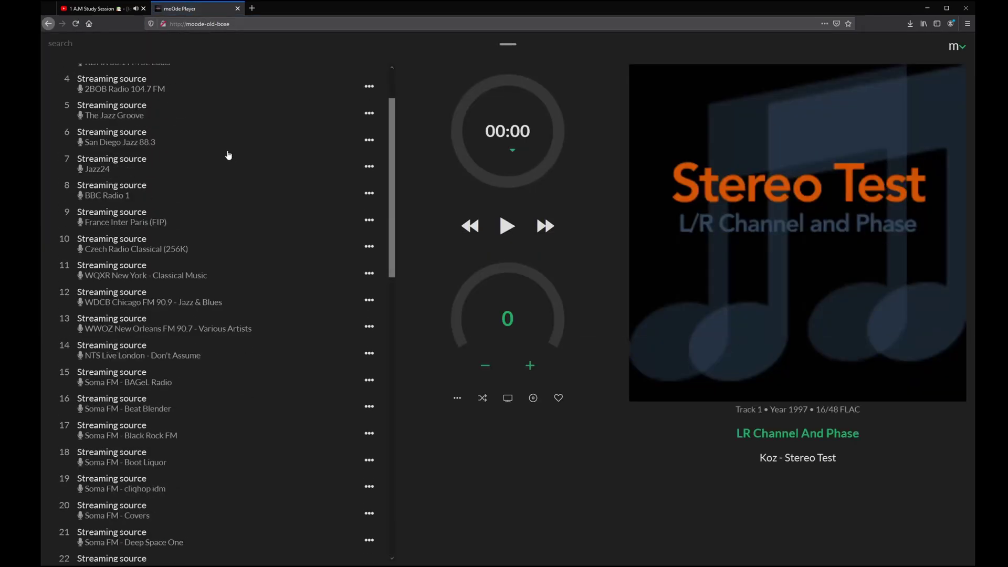
{"action": "left_click", "coordinate": [954, 43]}
{"action": "left_click", "coordinate": [909, 74]}
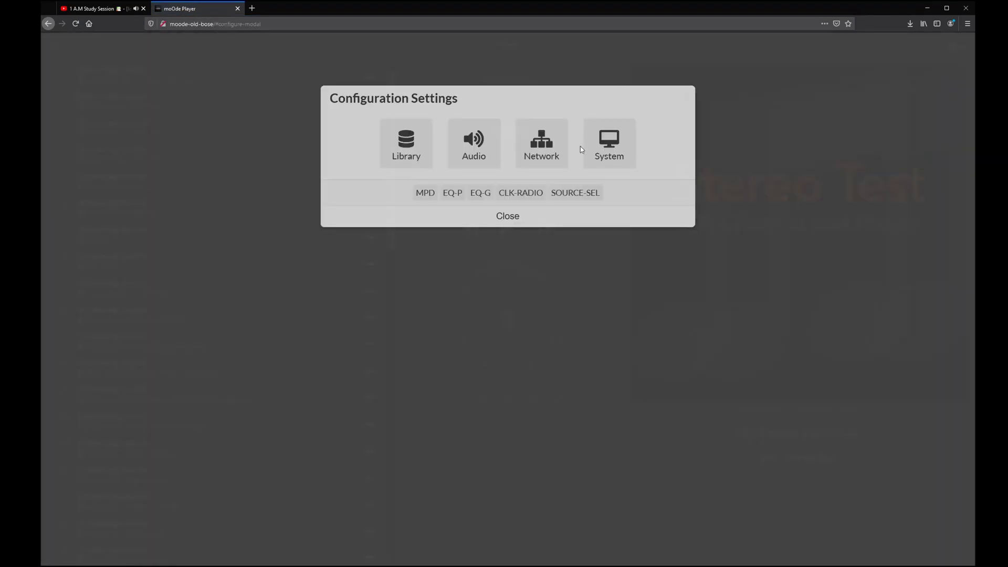
{"action": "left_click", "coordinate": [605, 162]}
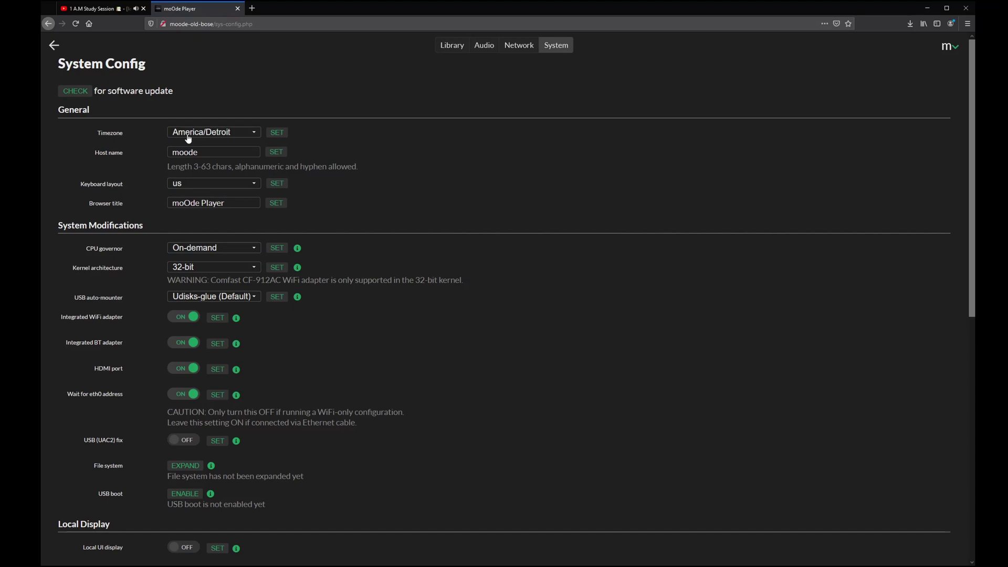
Try to change the timezone to Europe/Berlin
{"action": "left_click", "coordinate": [229, 132]}
{"action": "scroll", "coordinate": [216, 326], "scroll_direction": "down", "scroll_amount": 5}
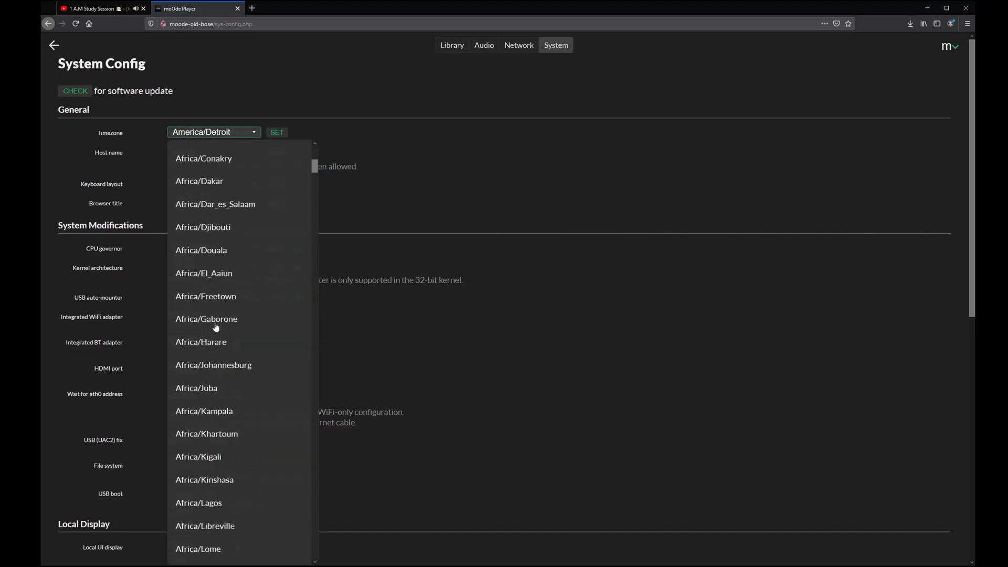
{"action": "scroll", "coordinate": [216, 327], "scroll_direction": "down", "scroll_amount": 20}
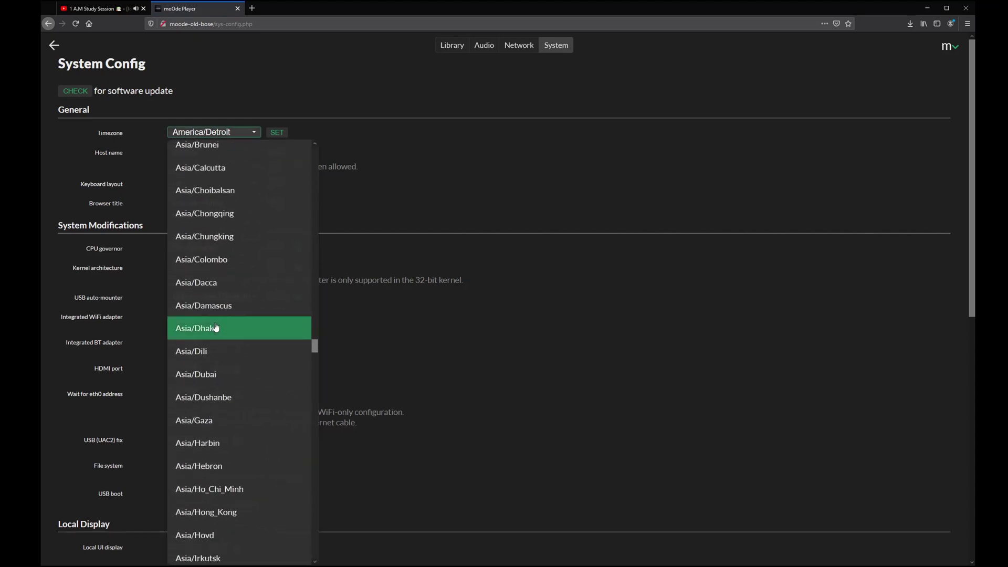
{"action": "scroll", "coordinate": [215, 327], "scroll_direction": "down", "scroll_amount": 20}
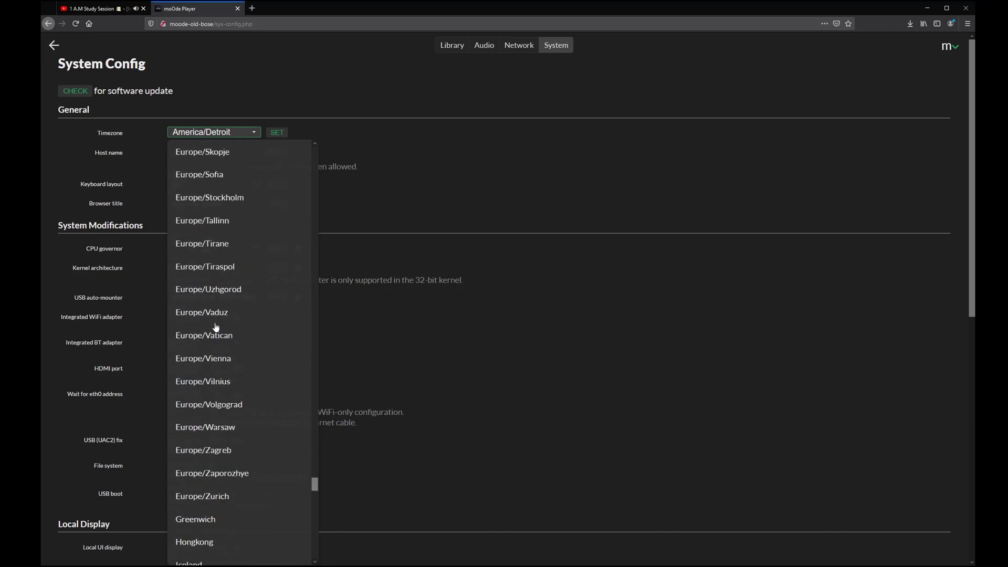
{"action": "scroll", "coordinate": [216, 326], "scroll_direction": "down", "scroll_amount": 15}
{"action": "scroll", "coordinate": [215, 327], "scroll_direction": "up", "scroll_amount": 12}
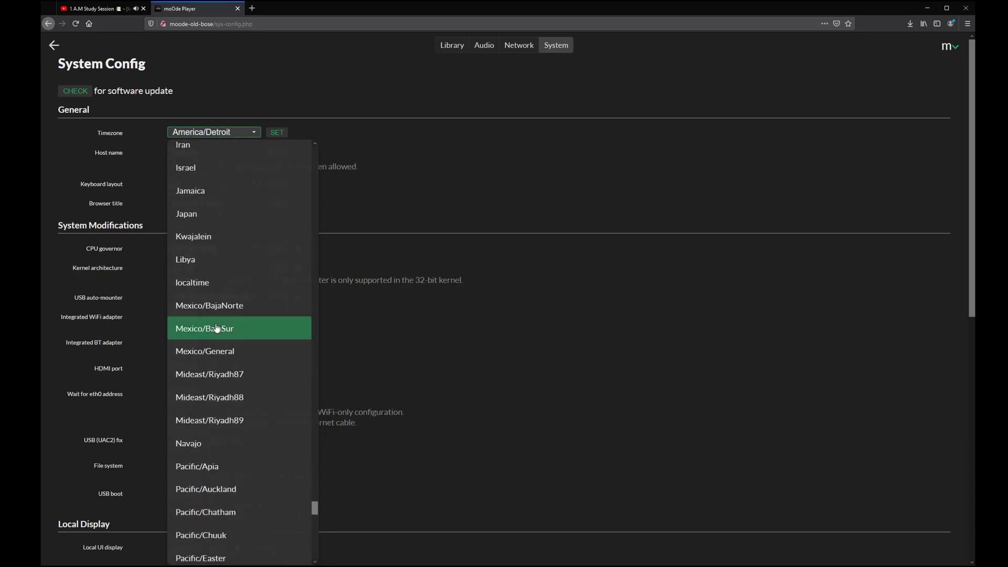
{"action": "scroll", "coordinate": [217, 328], "scroll_direction": "up", "scroll_amount": 20}
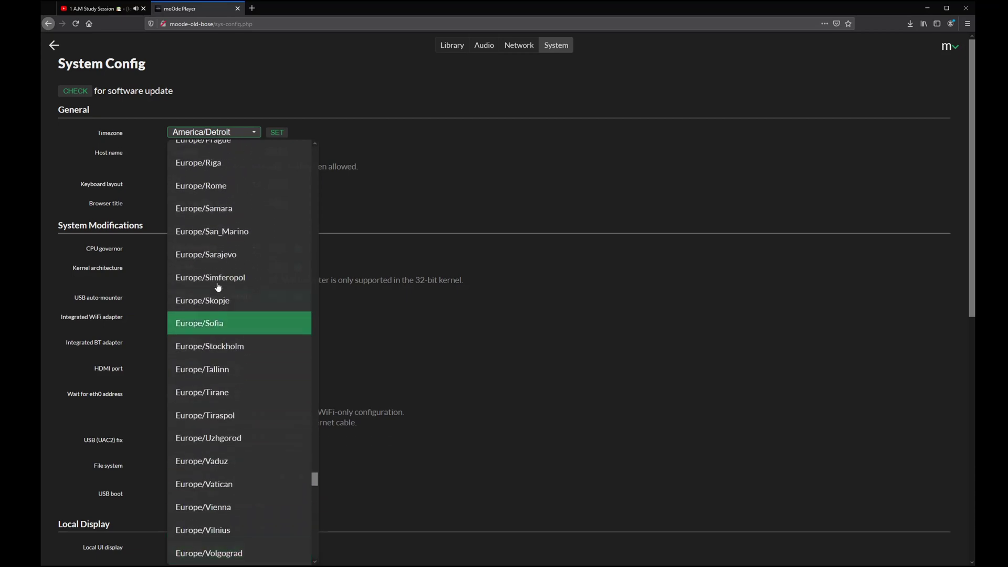
{"action": "scroll", "coordinate": [217, 288], "scroll_direction": "up", "scroll_amount": 3}
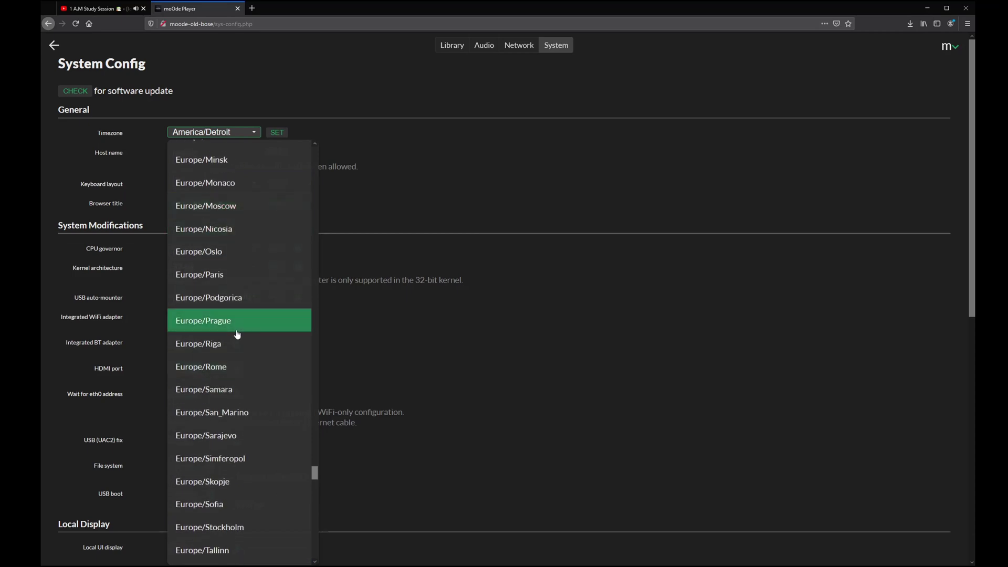
{"action": "scroll", "coordinate": [238, 335], "scroll_direction": "up", "scroll_amount": 3}
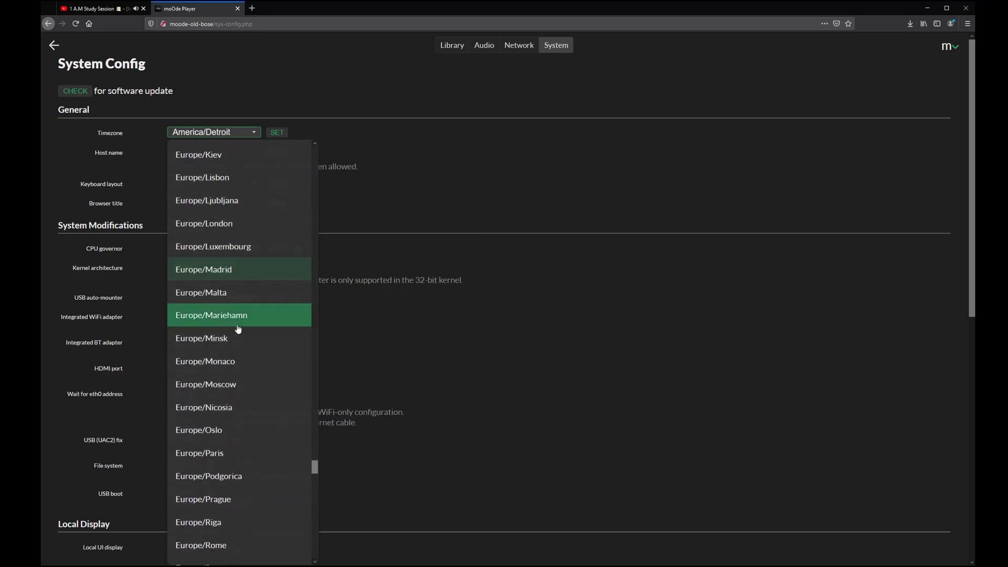
{"action": "scroll", "coordinate": [238, 329], "scroll_direction": "up", "scroll_amount": 3}
{"action": "left_click", "coordinate": [237, 221]}
Change the host name to moode-old-bose and apply it
{"action": "left_click", "coordinate": [209, 152]}
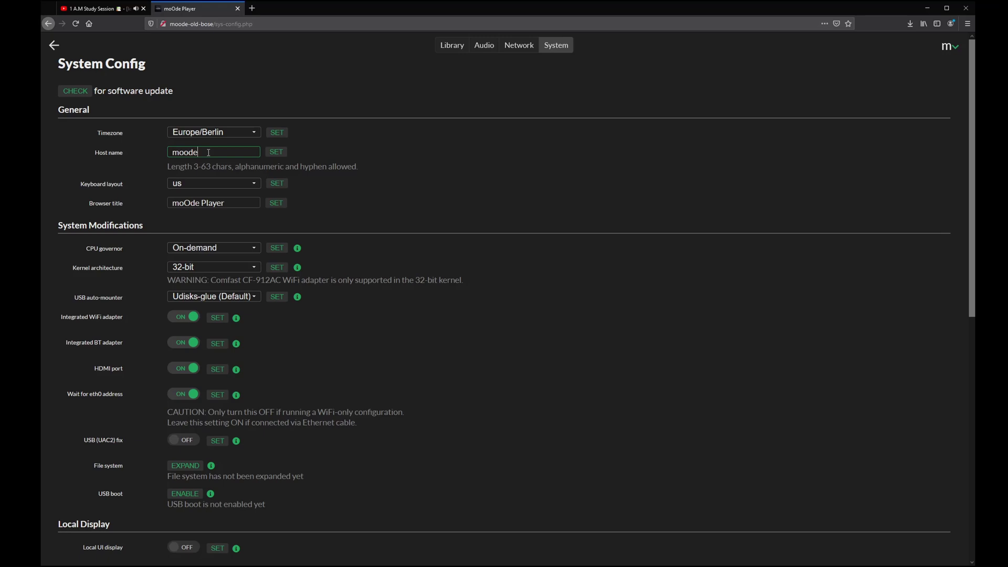
{"action": "type", "text": "-old-bose"}
{"action": "left_click", "coordinate": [277, 153]}
Select Europe/Berlin as the system timezone and apply the setting
{"action": "left_click", "coordinate": [213, 132]}
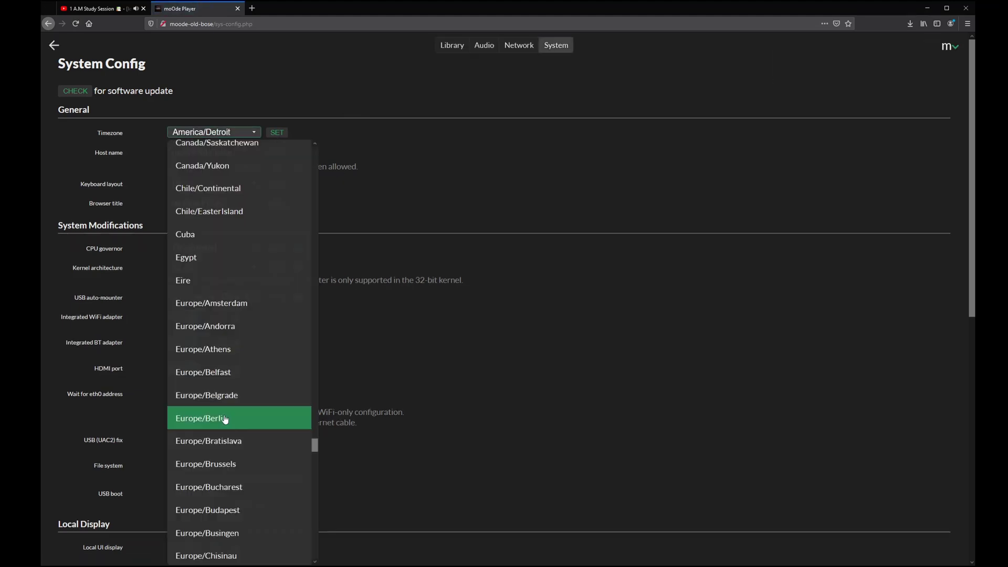
{"action": "left_click", "coordinate": [288, 124]}
{"action": "left_click", "coordinate": [271, 136]}
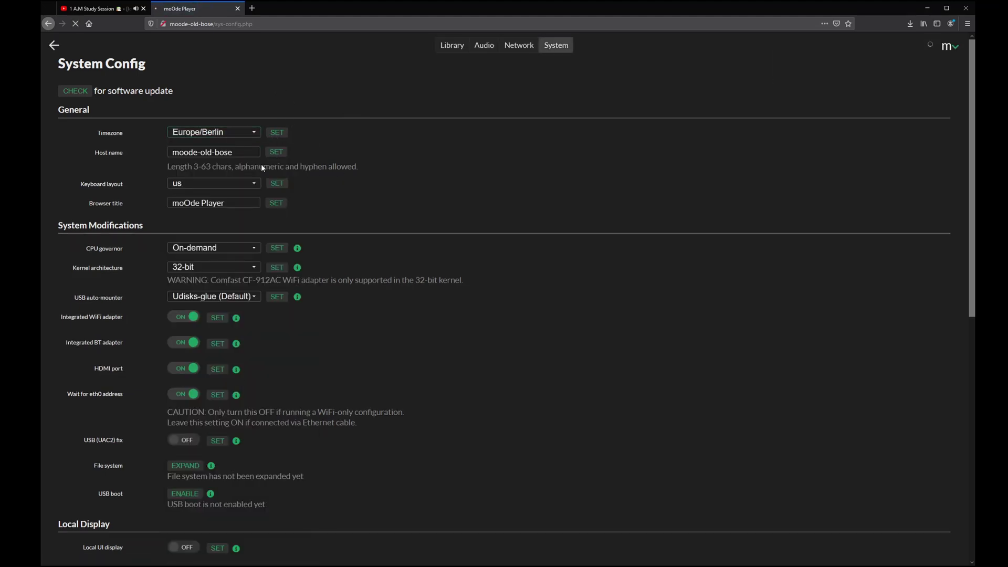
Change the browser title to "moOde Player - bose old" and apply it
{"action": "left_click", "coordinate": [237, 204]}
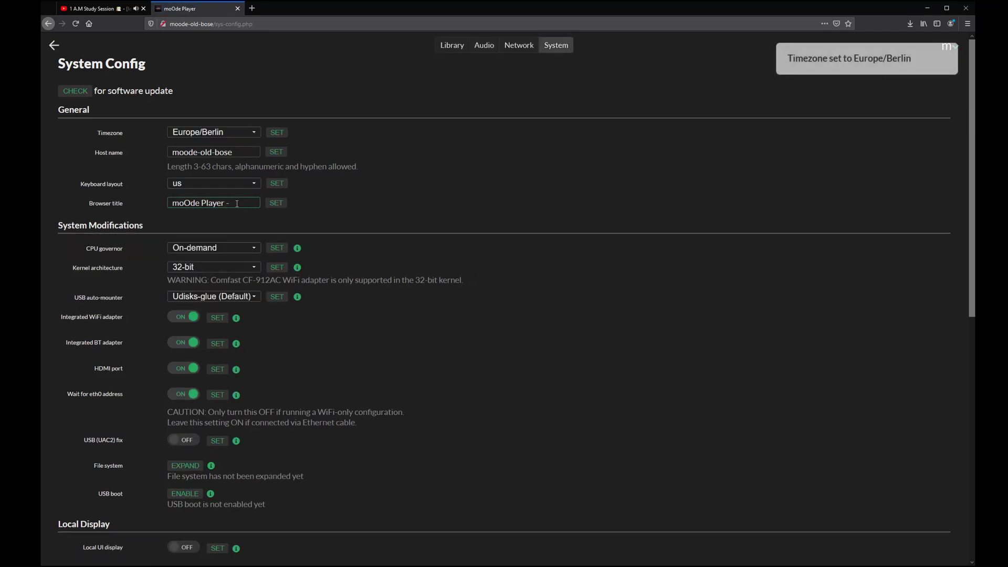
{"action": "type", "text": "- bose olde"}
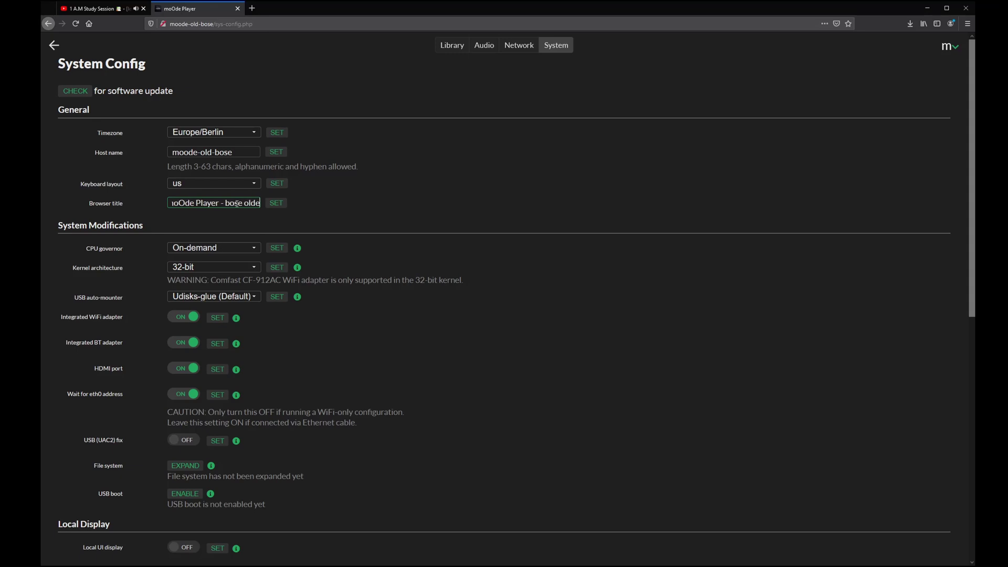
{"action": "key", "text": "BackSpace"}
{"action": "left_click", "coordinate": [276, 206]}
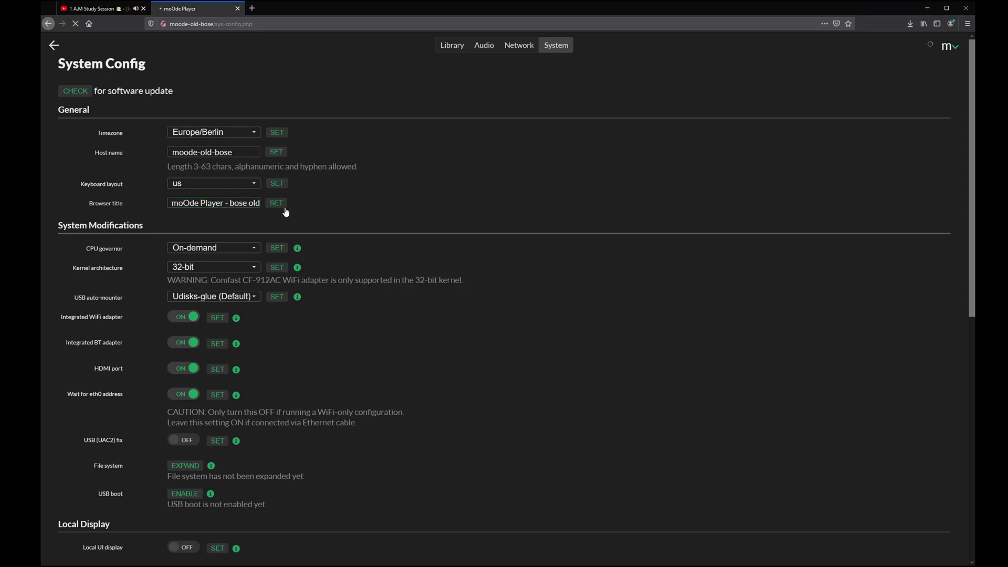
Expand the root file system of the player and confirm the operation
{"action": "scroll", "coordinate": [197, 254], "scroll_direction": "down", "scroll_amount": 1}
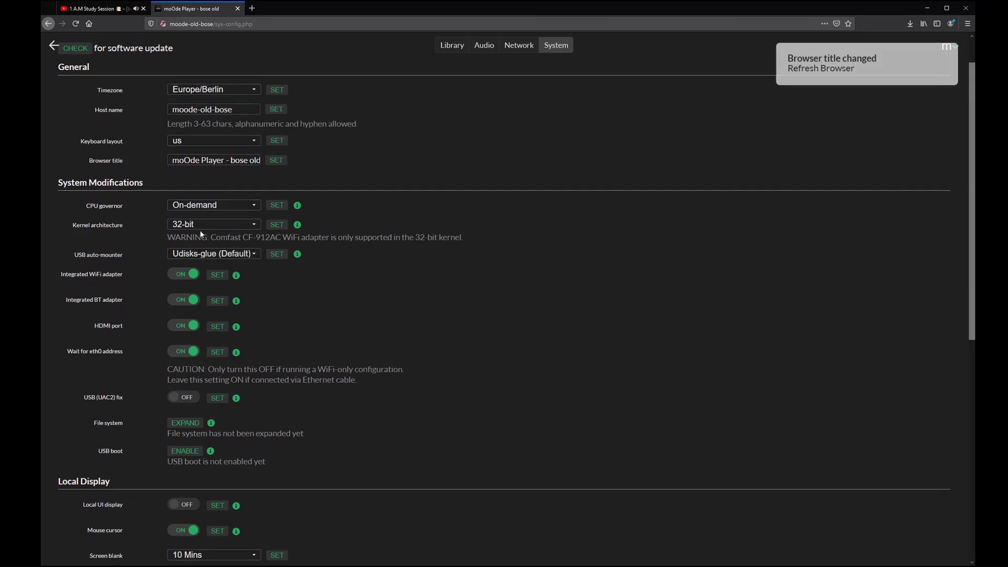
{"action": "left_click", "coordinate": [202, 226]}
{"action": "scroll", "coordinate": [202, 231], "scroll_direction": "down", "scroll_amount": 1}
{"action": "scroll", "coordinate": [158, 231], "scroll_direction": "down", "scroll_amount": 1}
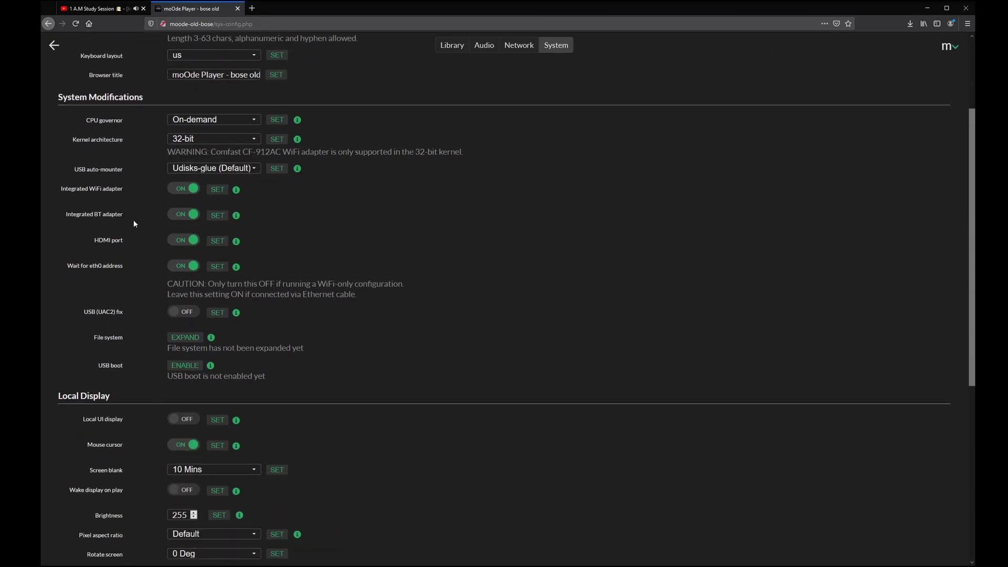
{"action": "scroll", "coordinate": [181, 273], "scroll_direction": "down", "scroll_amount": 1}
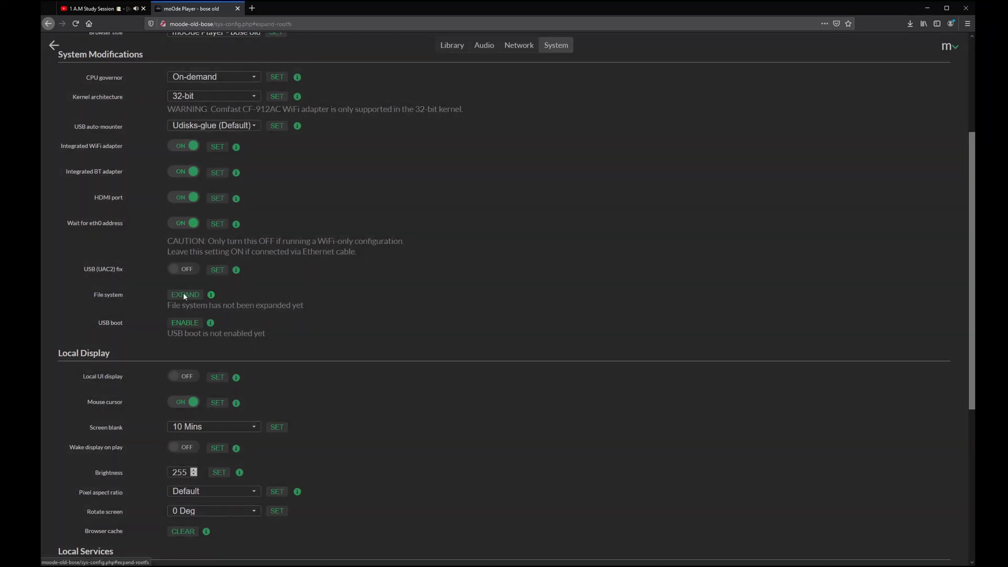
{"action": "left_click", "coordinate": [185, 294]}
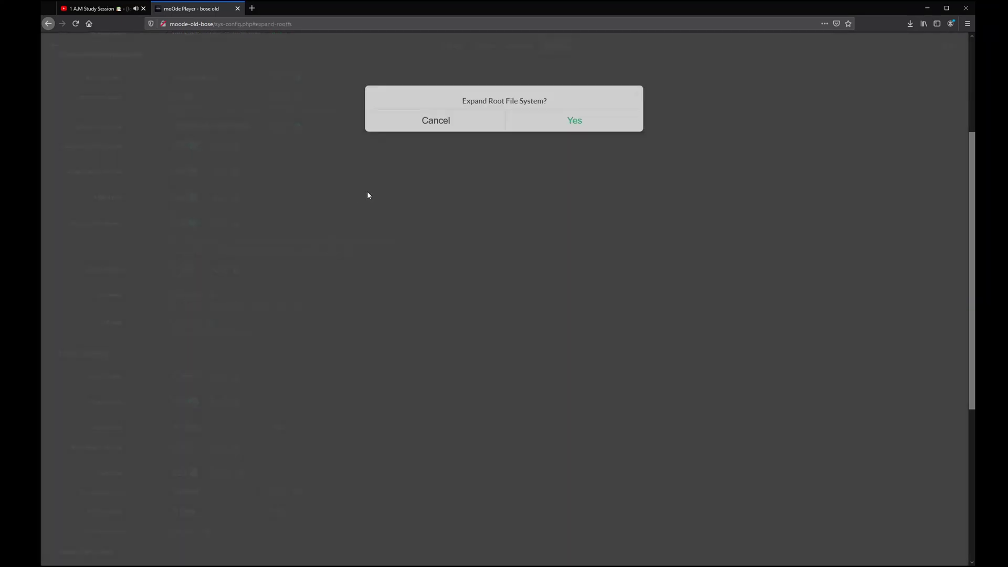
{"action": "left_click", "coordinate": [555, 126]}
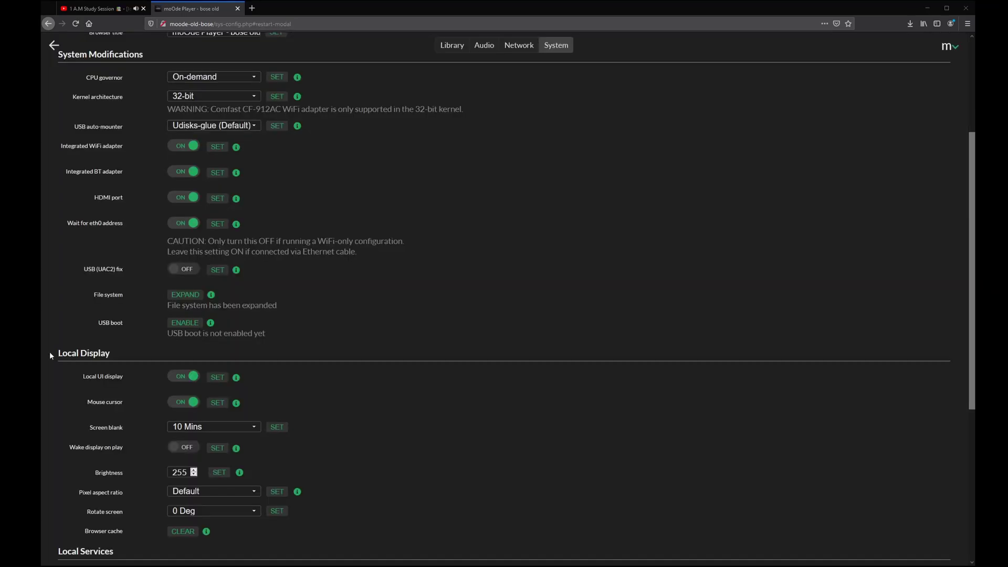
Set the local display's screen blank time to 2 Mins and apply it
{"action": "left_click", "coordinate": [243, 432]}
{"action": "scroll", "coordinate": [199, 468], "scroll_direction": "down", "scroll_amount": 3}
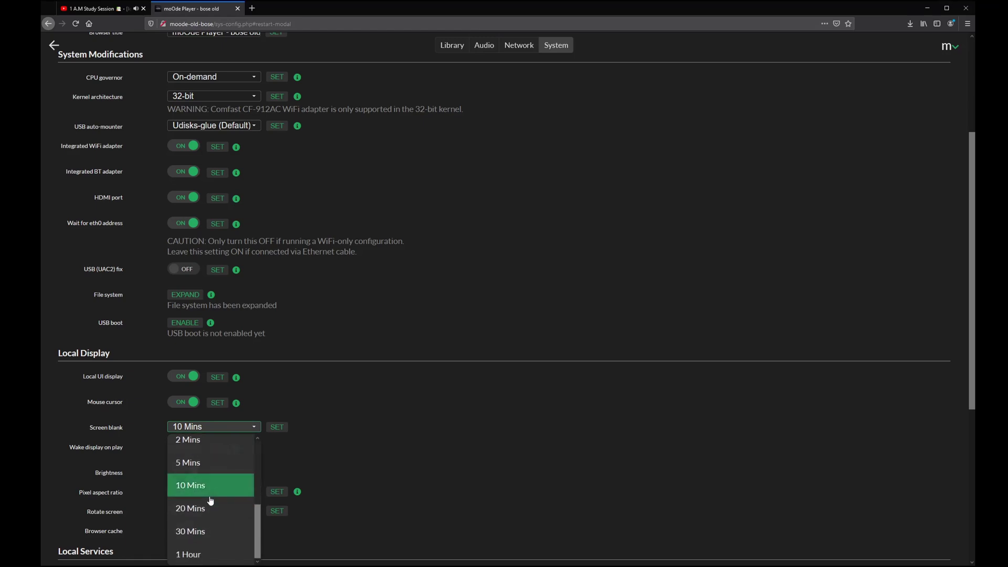
{"action": "scroll", "coordinate": [197, 467], "scroll_direction": "up", "scroll_amount": 2}
{"action": "left_click", "coordinate": [212, 502]}
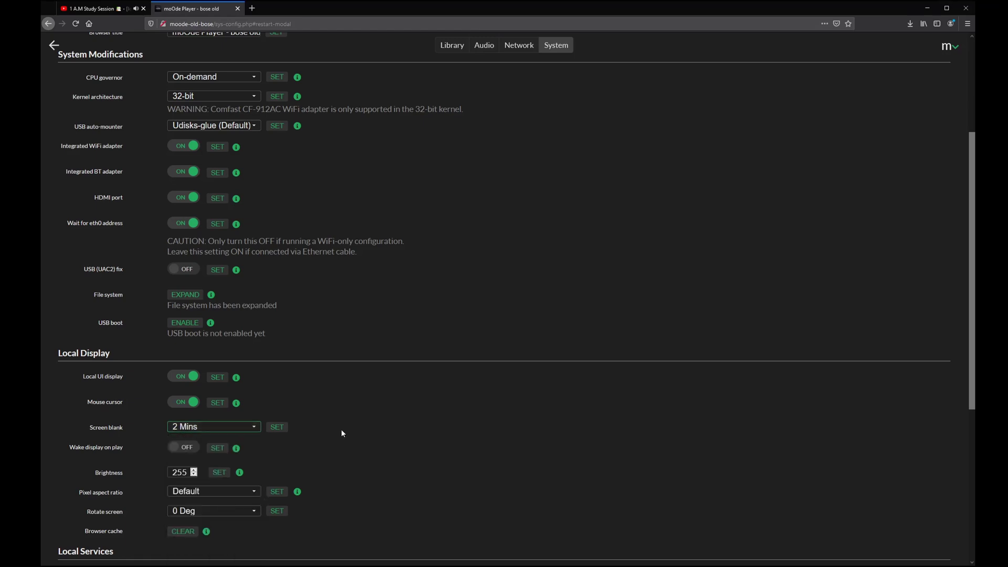
{"action": "scroll", "coordinate": [286, 445], "scroll_direction": "down", "scroll_amount": 1}
{"action": "left_click", "coordinate": [277, 385]}
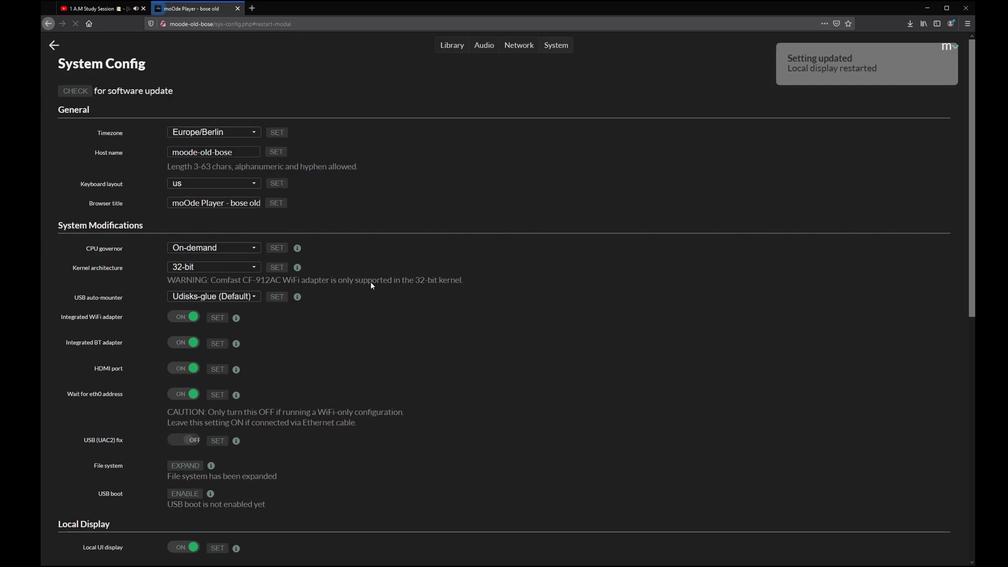
Review the remaining local display, local services and maintenance options of the system configuration
{"action": "scroll", "coordinate": [315, 396], "scroll_direction": "down", "scroll_amount": 4}
{"action": "scroll", "coordinate": [310, 397], "scroll_direction": "down", "scroll_amount": 3}
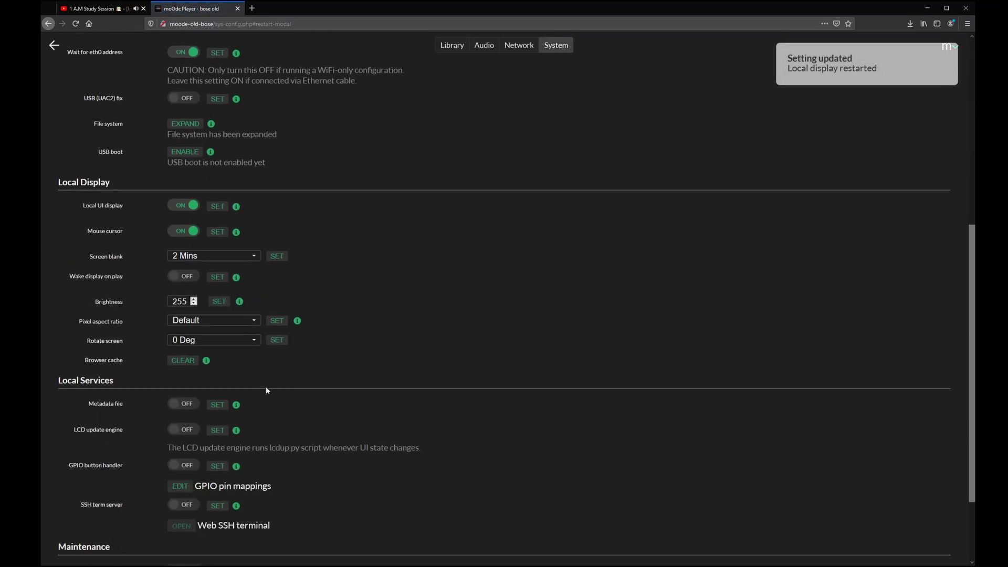
{"action": "scroll", "coordinate": [265, 390], "scroll_direction": "down", "scroll_amount": 1}
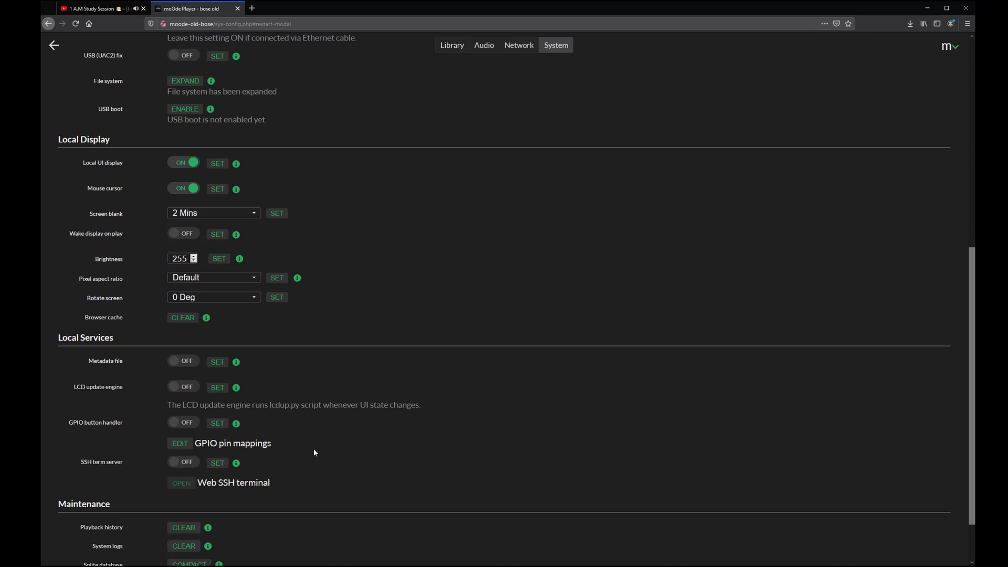
{"action": "scroll", "coordinate": [313, 449], "scroll_direction": "down", "scroll_amount": 1}
{"action": "scroll", "coordinate": [185, 426], "scroll_direction": "down", "scroll_amount": 1}
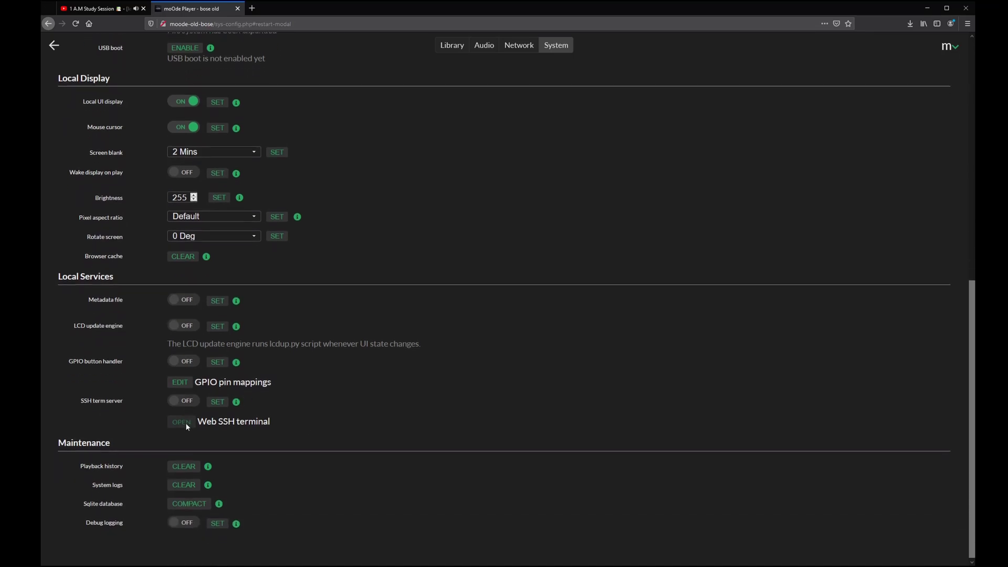
{"action": "scroll", "coordinate": [339, 250], "scroll_direction": "up", "scroll_amount": 10}
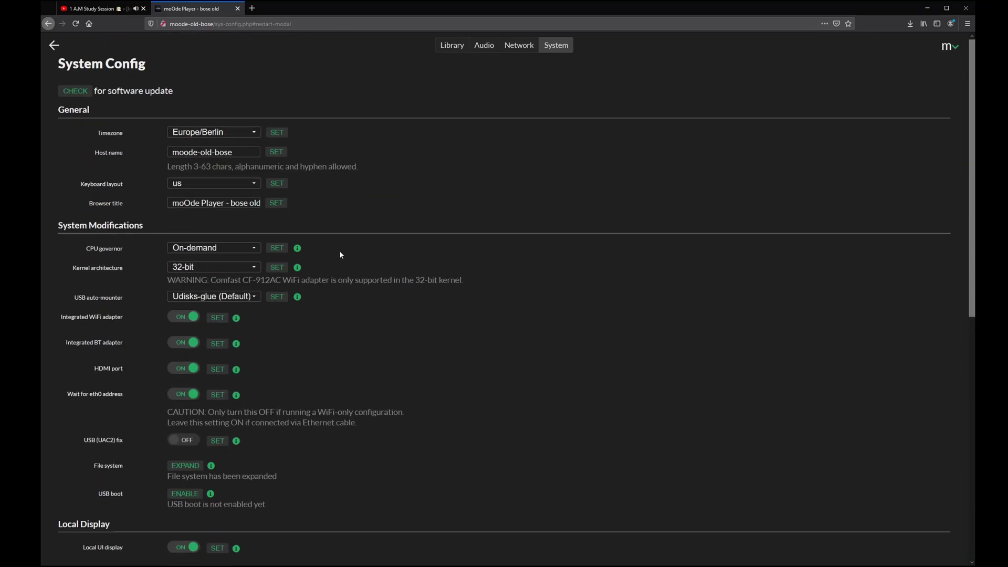
{"action": "scroll", "coordinate": [452, 84], "scroll_direction": "down", "scroll_amount": 1}
Open the audio configuration, choose Suptronics x400 as the I2S audio device and apply it
{"action": "left_click", "coordinate": [483, 46]}
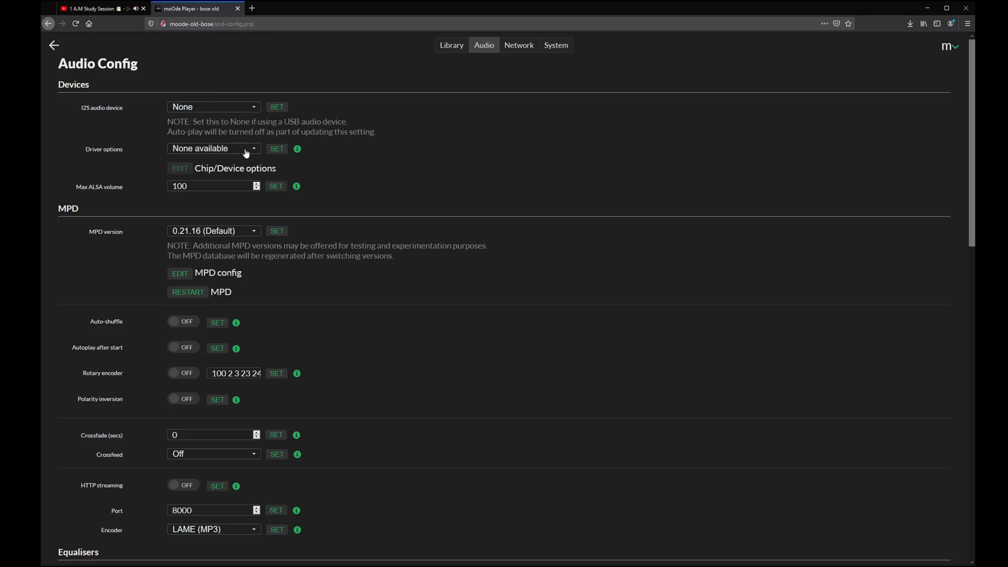
{"action": "left_click", "coordinate": [208, 105]}
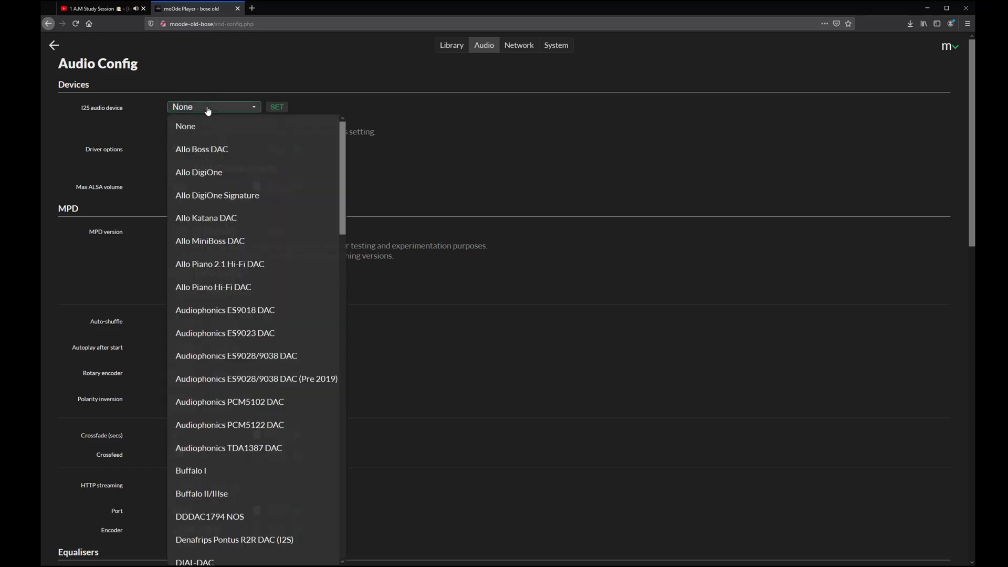
{"action": "scroll", "coordinate": [228, 210], "scroll_direction": "down", "scroll_amount": 15}
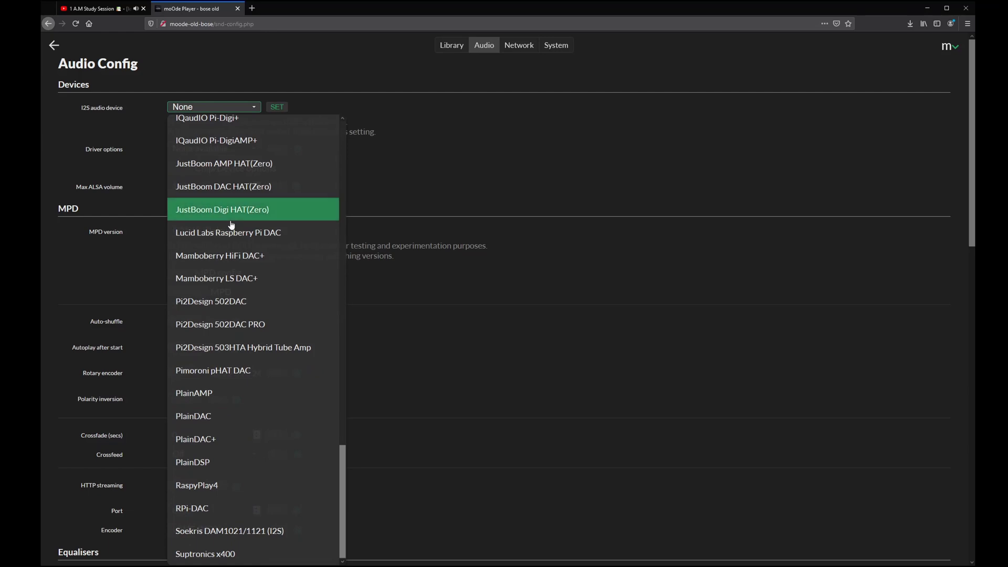
{"action": "left_click", "coordinate": [226, 555]}
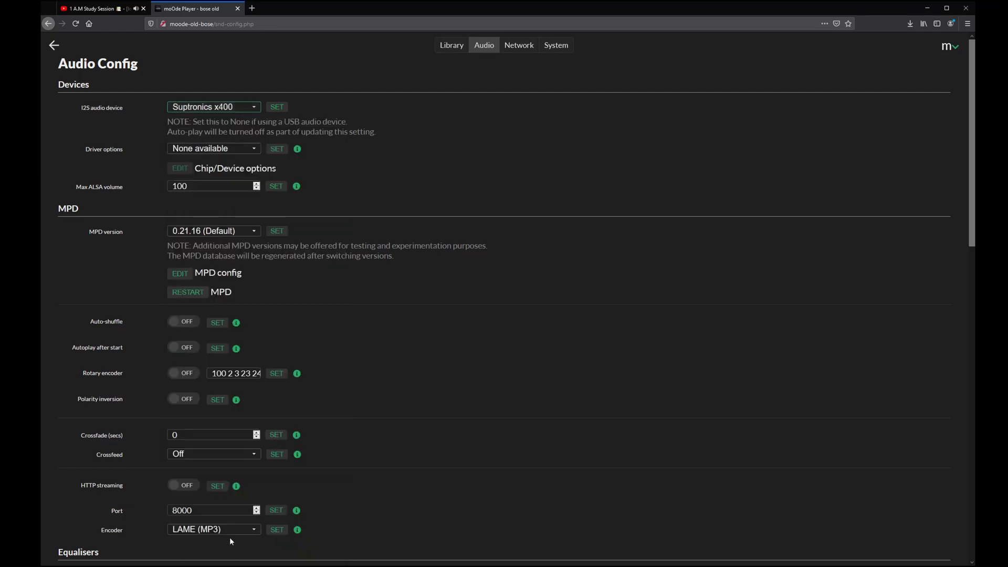
{"action": "left_click", "coordinate": [278, 108]}
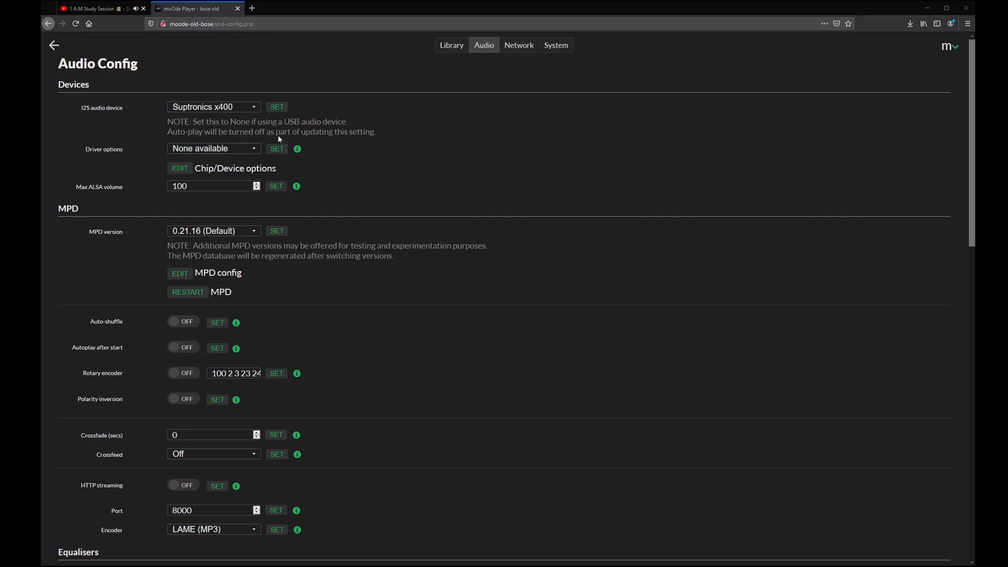
Turn on the rotary encoder in the MPD settings and apply the change
{"action": "scroll", "coordinate": [196, 225], "scroll_direction": "down", "scroll_amount": 2}
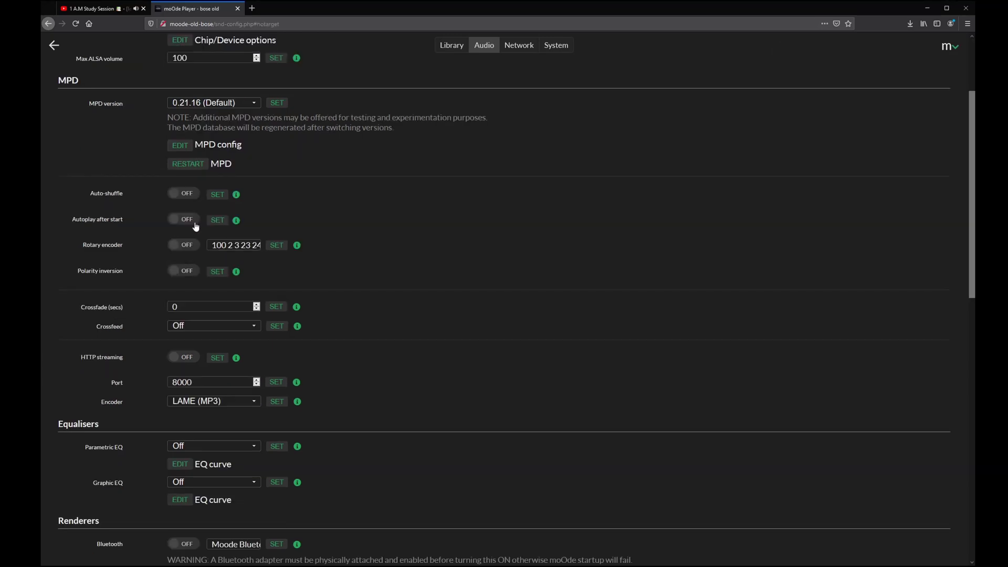
{"action": "left_click", "coordinate": [171, 251]}
{"action": "scroll", "coordinate": [233, 308], "scroll_direction": "down", "scroll_amount": 2}
{"action": "scroll", "coordinate": [234, 308], "scroll_direction": "down", "scroll_amount": 2}
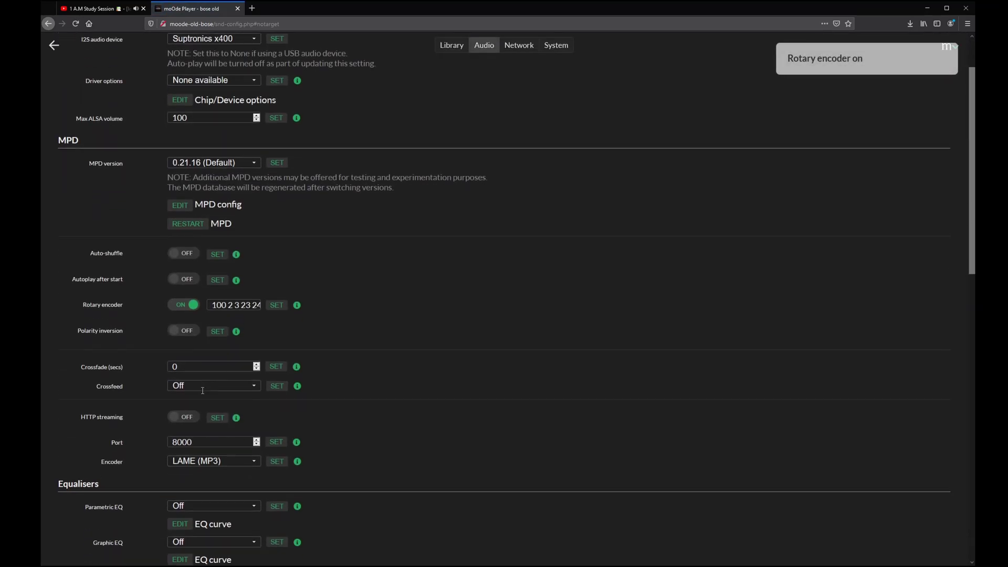
Turn on the Bluetooth renderer, add "- old bose" to its name and apply the settings
{"action": "scroll", "coordinate": [118, 326], "scroll_direction": "down", "scroll_amount": 3}
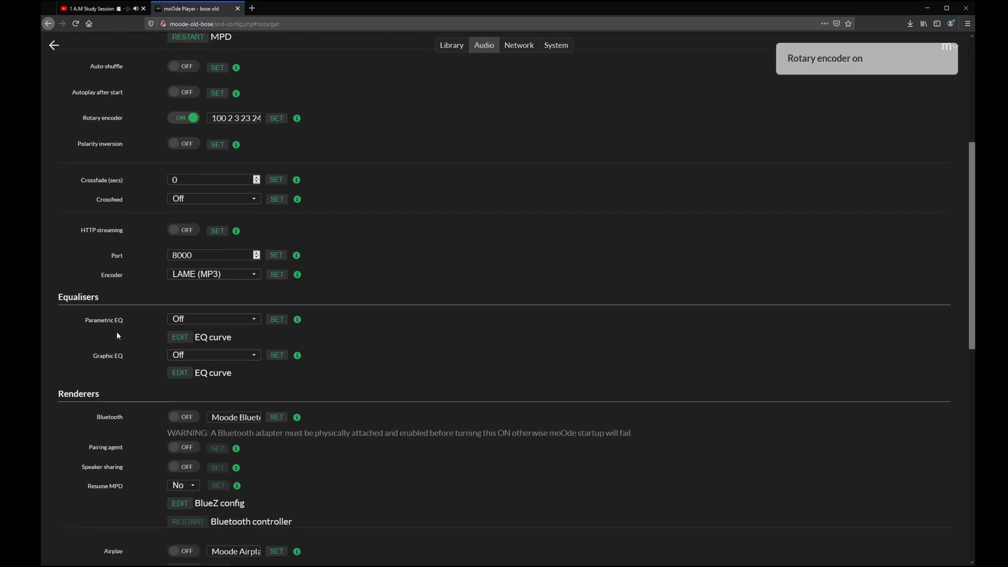
{"action": "scroll", "coordinate": [121, 288], "scroll_direction": "down", "scroll_amount": 3}
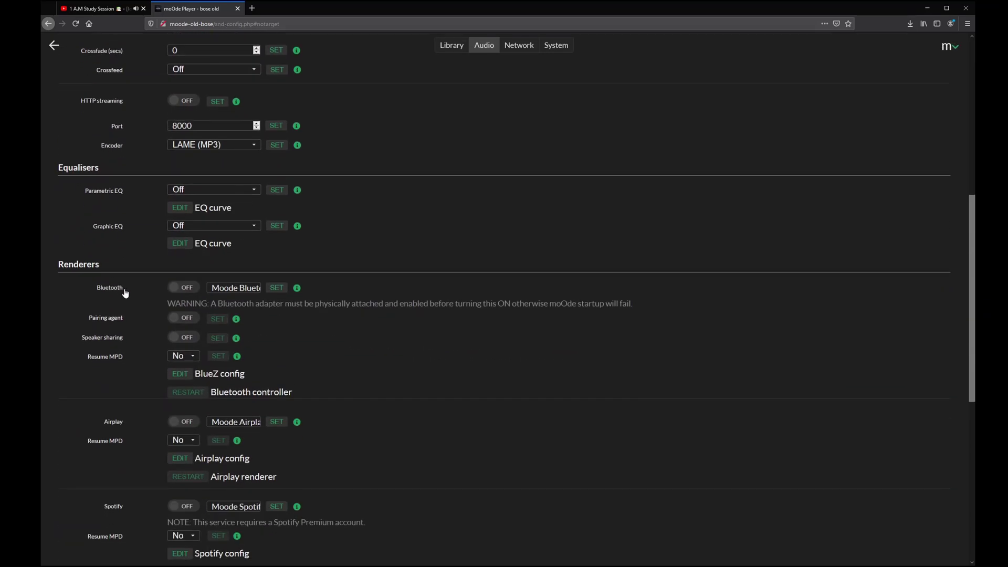
{"action": "left_click", "coordinate": [194, 289]}
{"action": "left_click_drag", "start_coordinate": [235, 287], "coordinate": [294, 289]}
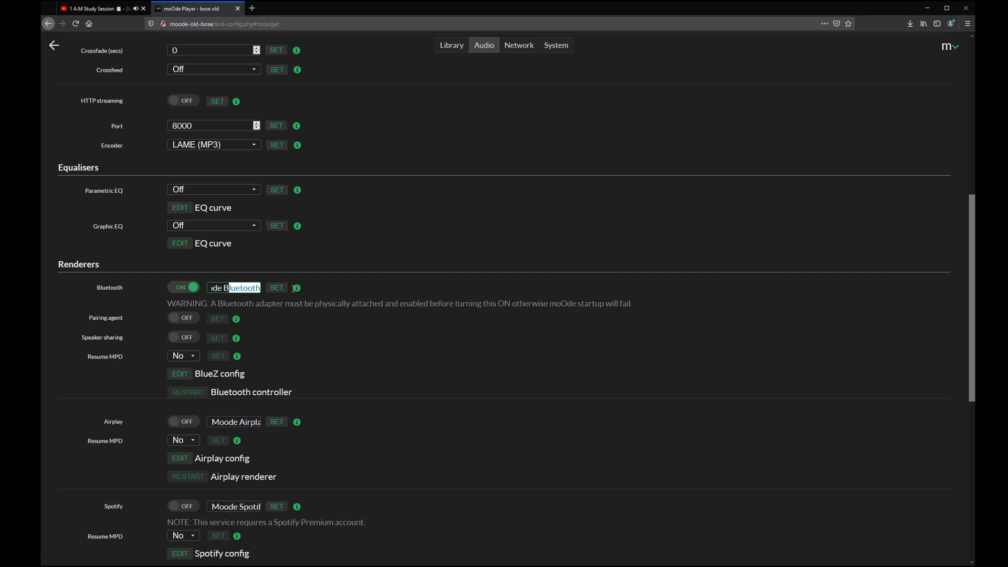
{"action": "key", "text": "Left"}
{"action": "left_click_drag", "start_coordinate": [247, 288], "coordinate": [260, 289]}
{"action": "left_click", "coordinate": [250, 289]}
{"action": "type", "text": "- old bose"}
{"action": "left_click", "coordinate": [281, 288]}
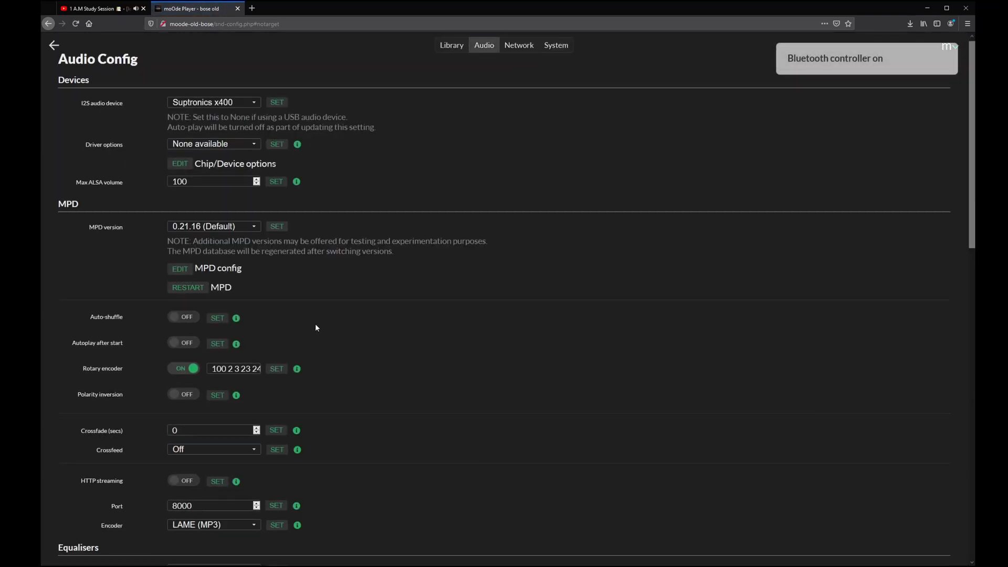
Read the explanation of the Bluetooth pairing agent, turn the agent on and apply the setting
{"action": "scroll", "coordinate": [315, 327], "scroll_direction": "down", "scroll_amount": 8}
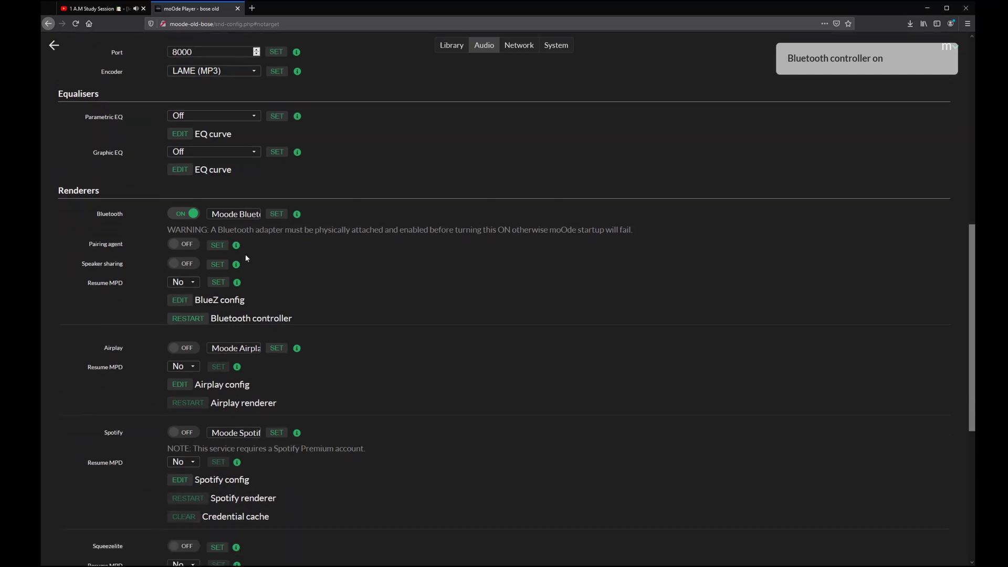
{"action": "scroll", "coordinate": [246, 257], "scroll_direction": "down", "scroll_amount": 2}
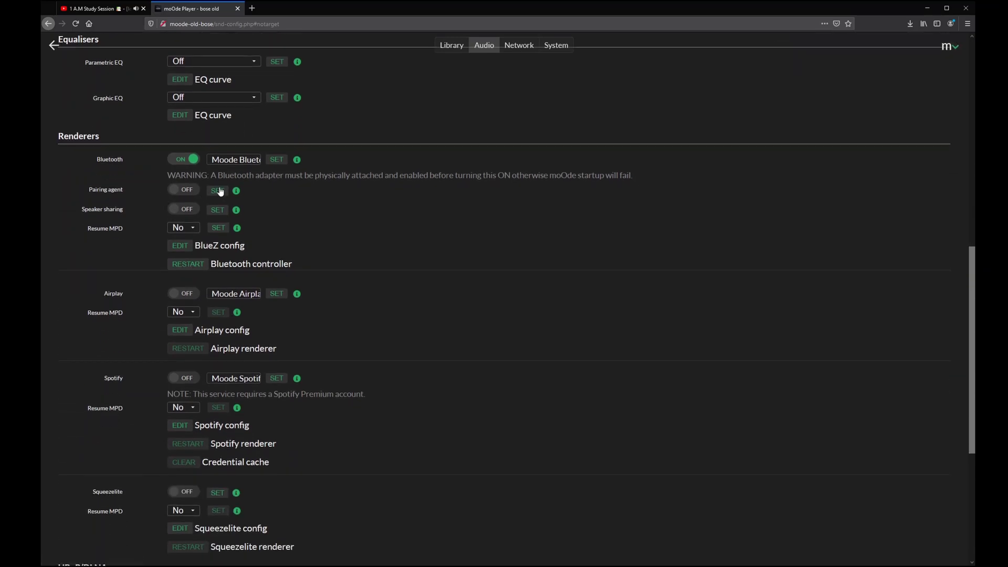
{"action": "left_click_drag", "start_coordinate": [99, 189], "coordinate": [204, 194]}
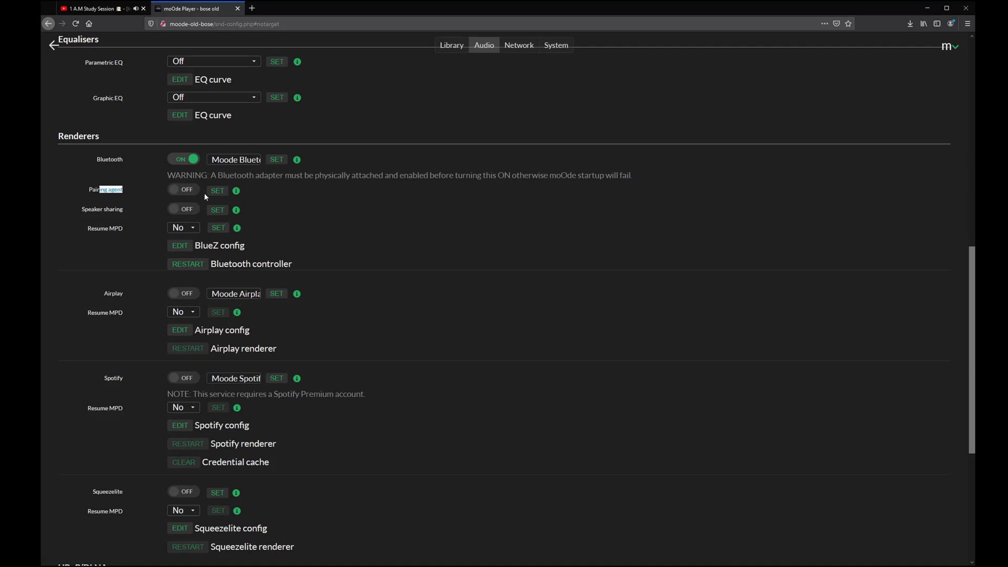
{"action": "left_click", "coordinate": [236, 191]}
{"action": "left_click_drag", "start_coordinate": [263, 206], "coordinate": [397, 206]}
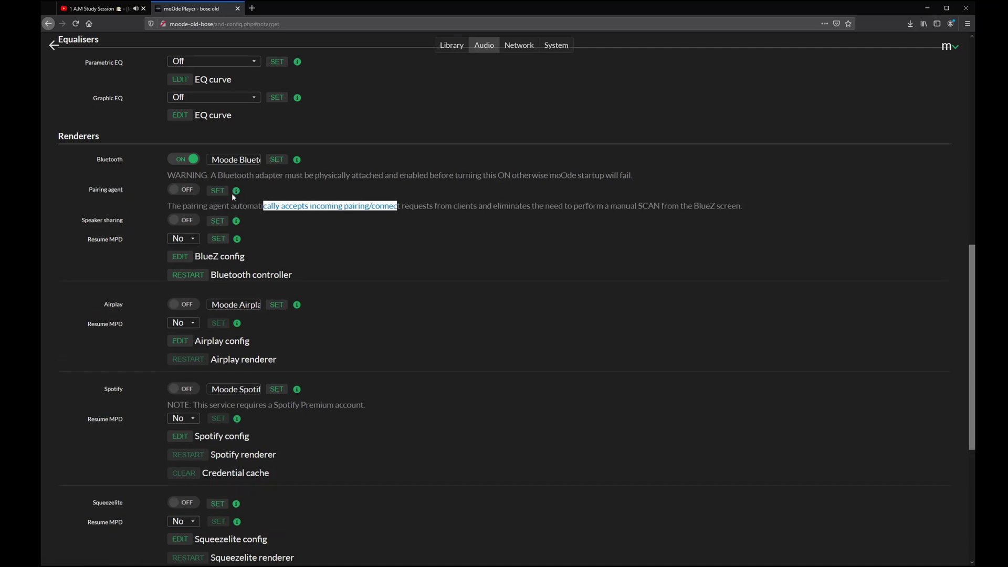
{"action": "left_click", "coordinate": [187, 191]}
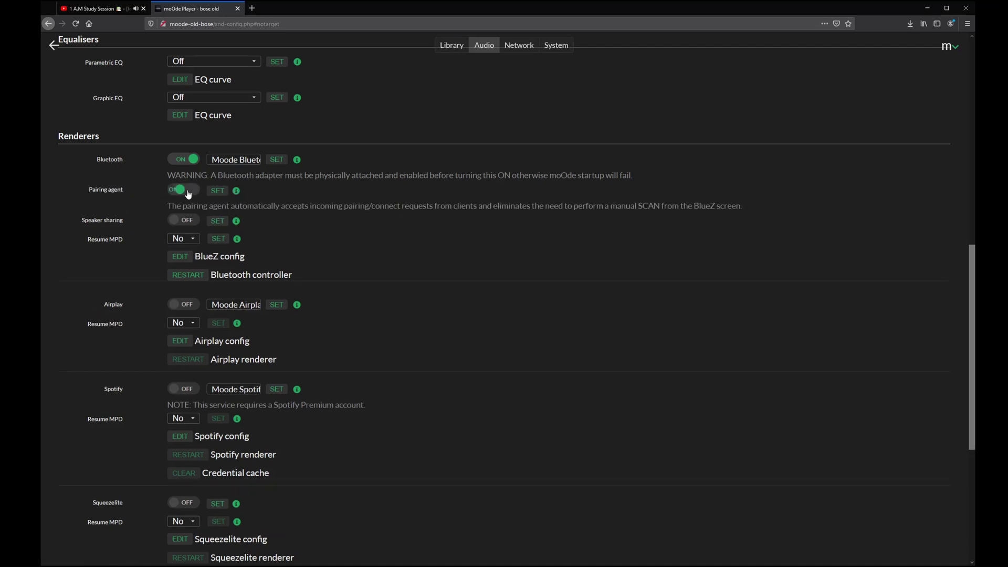
{"action": "left_click", "coordinate": [217, 192]}
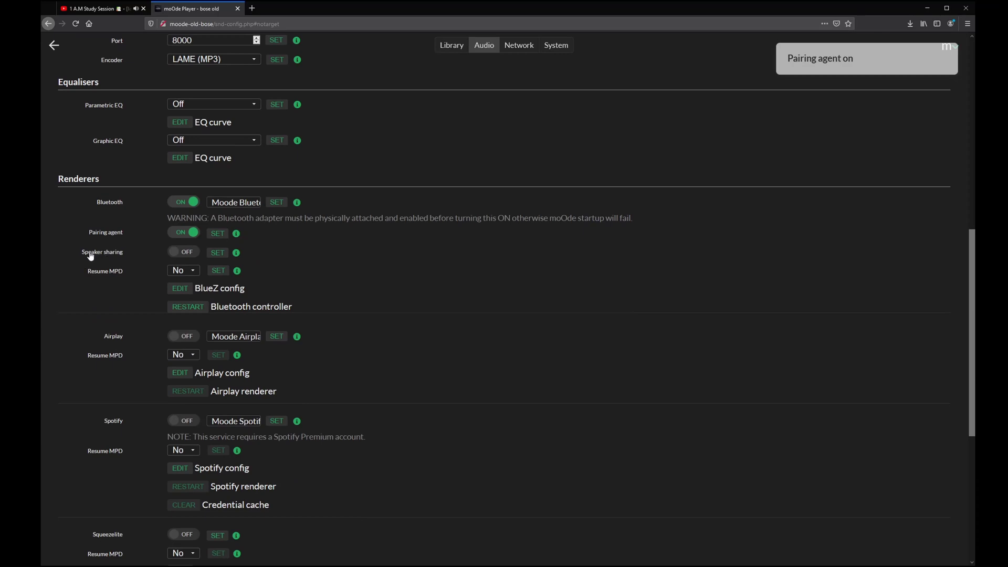
Show and read the explanation of the Bluetooth speaker sharing option
{"action": "left_click", "coordinate": [237, 253]}
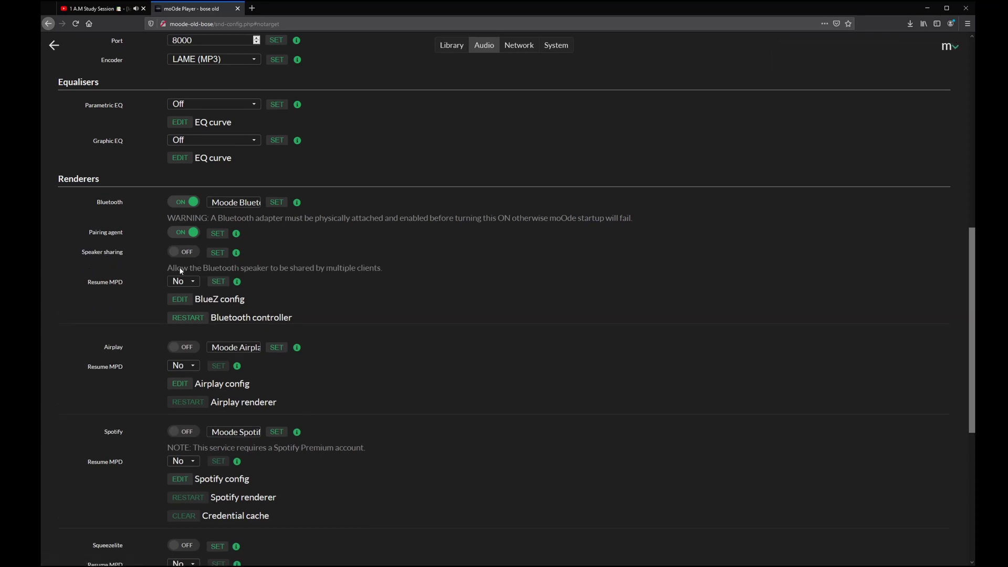
{"action": "left_click_drag", "start_coordinate": [175, 268], "coordinate": [384, 269]}
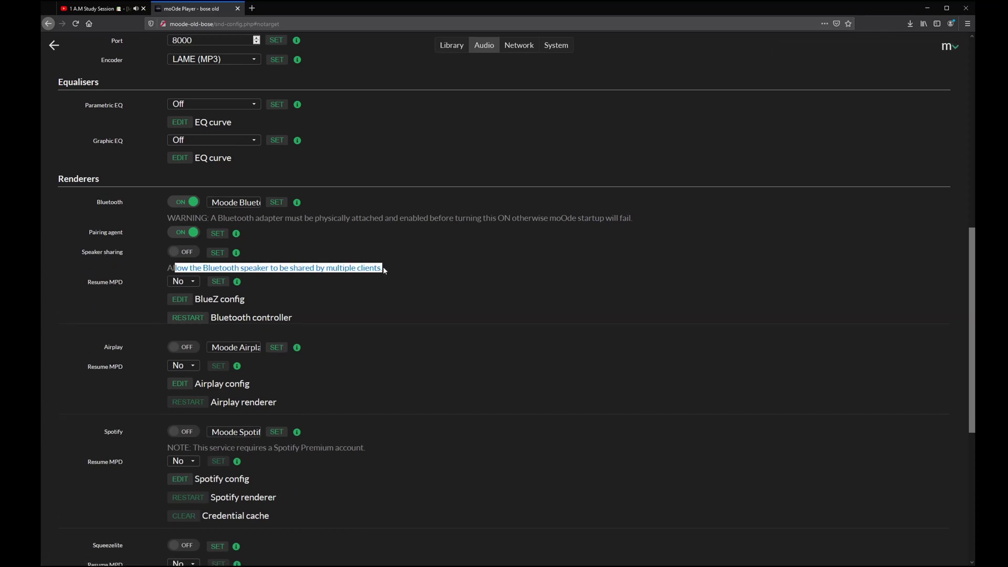
{"action": "left_click", "coordinate": [383, 266]}
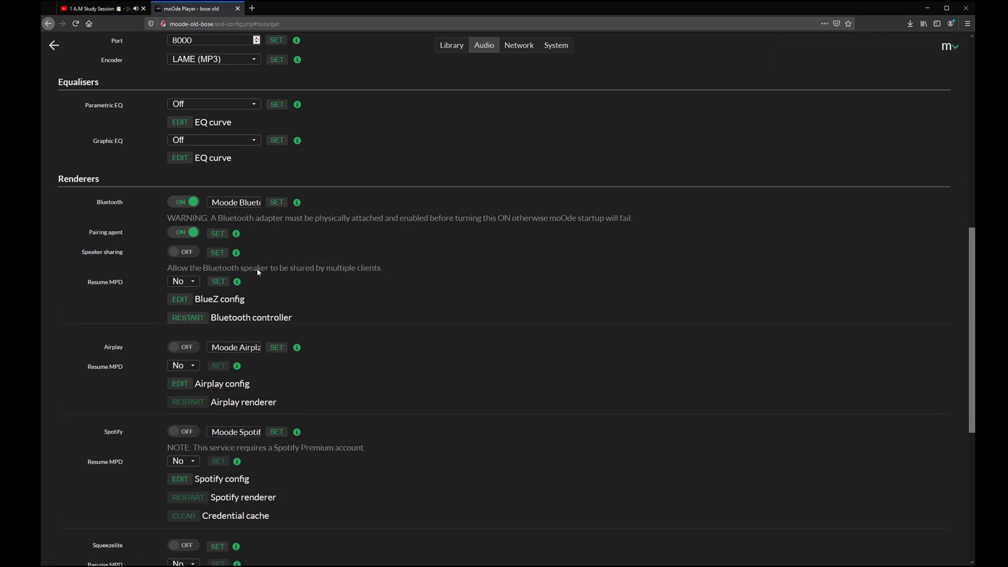
Restart the Bluetooth controller and confirm the restart
{"action": "left_click", "coordinate": [189, 319]}
{"action": "left_click", "coordinate": [572, 123]}
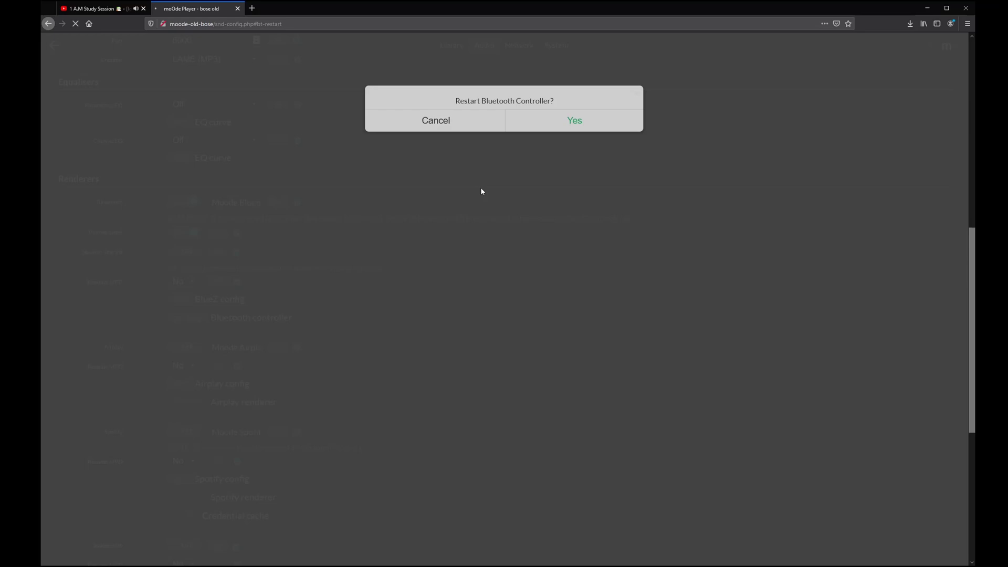
Review the Airplay, Spotify and Squeezelite renderer settings and apply the DLNA server's name
{"action": "scroll", "coordinate": [336, 284], "scroll_direction": "down", "scroll_amount": 5}
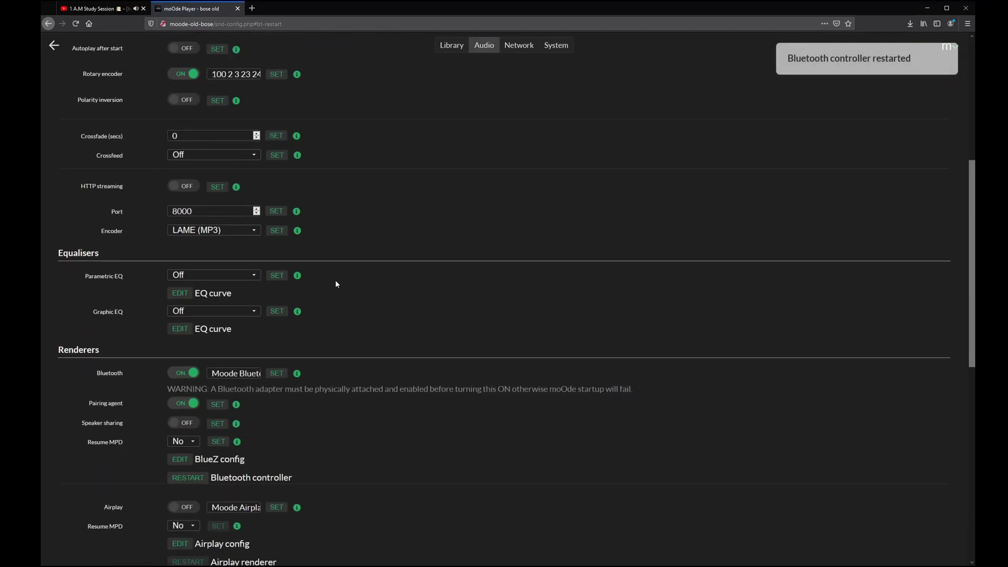
{"action": "scroll", "coordinate": [336, 284], "scroll_direction": "down", "scroll_amount": 3}
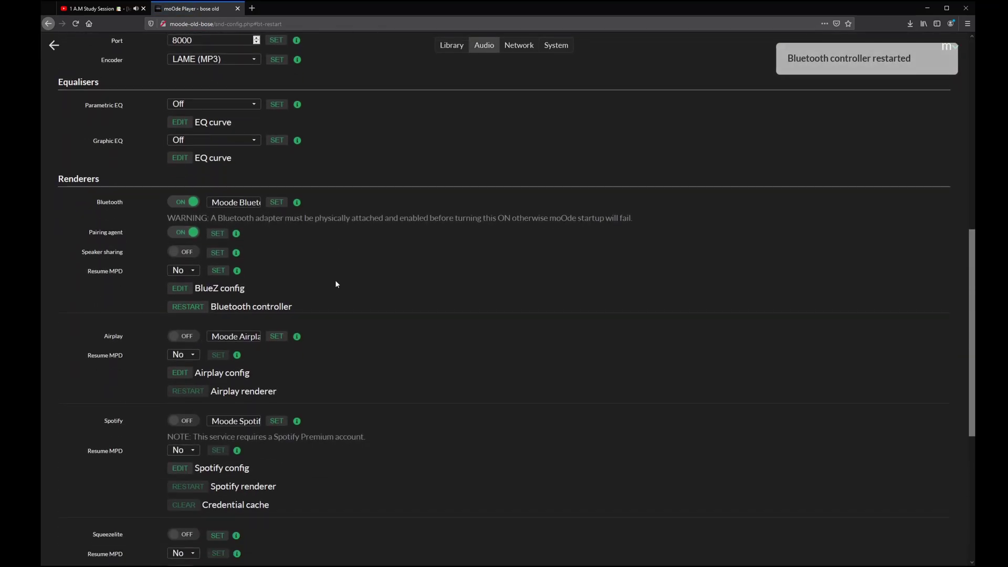
{"action": "scroll", "coordinate": [281, 293], "scroll_direction": "down", "scroll_amount": 1}
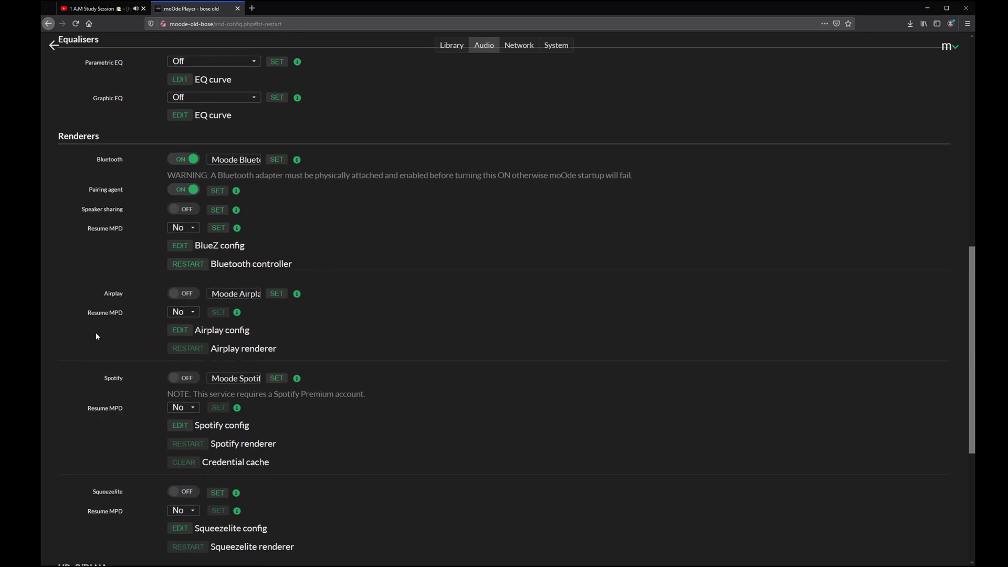
{"action": "scroll", "coordinate": [90, 315], "scroll_direction": "down", "scroll_amount": 2}
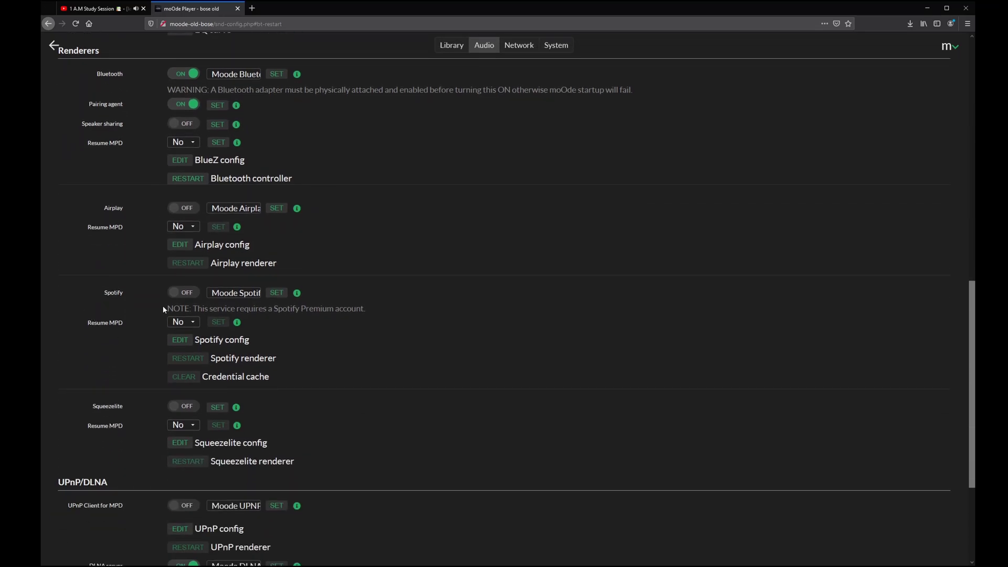
{"action": "scroll", "coordinate": [193, 298], "scroll_direction": "down", "scroll_amount": 2}
{"action": "left_click_drag", "start_coordinate": [117, 321], "coordinate": [331, 372]}
{"action": "left_click", "coordinate": [279, 370]}
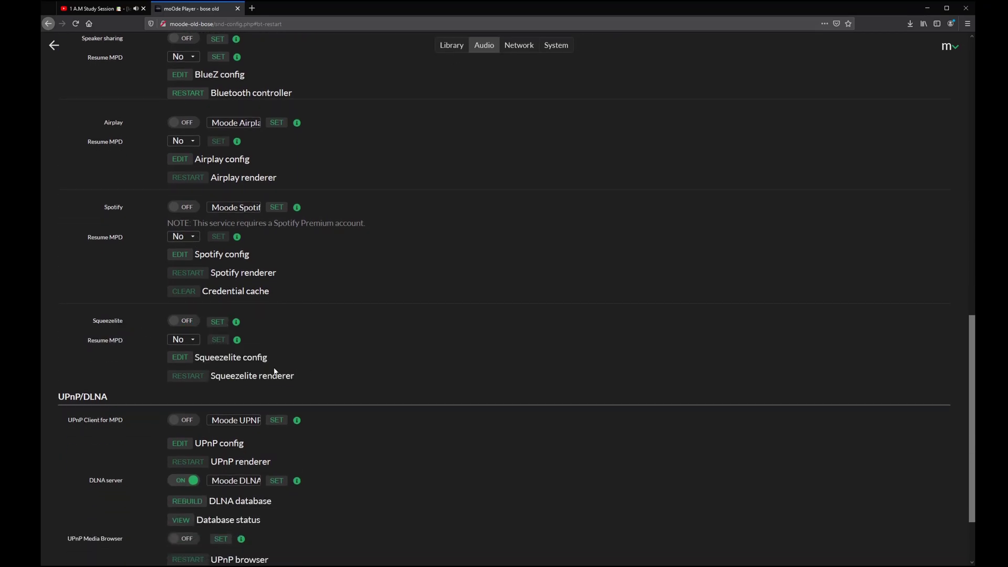
{"action": "scroll", "coordinate": [273, 365], "scroll_direction": "down", "scroll_amount": 2}
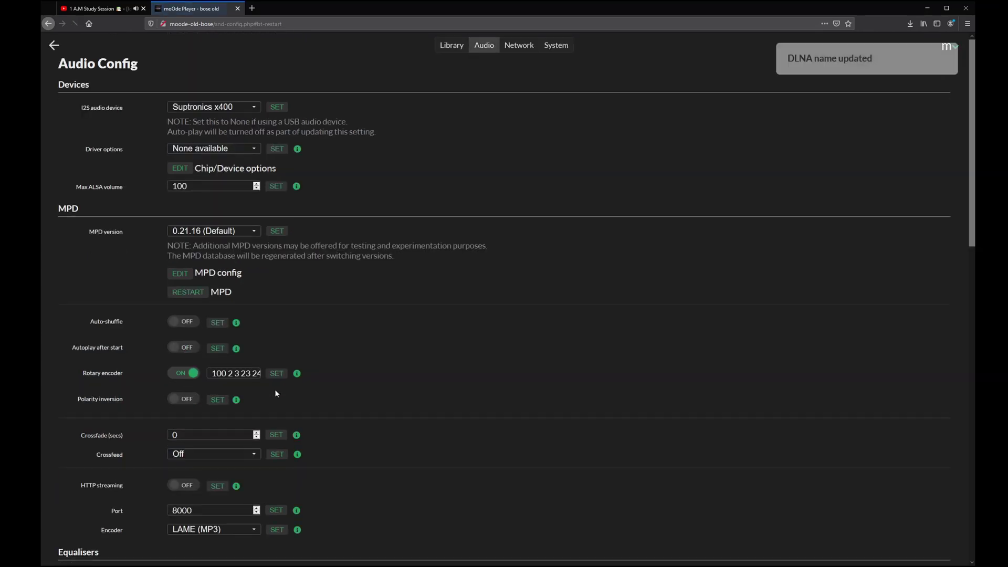
Shut down the moOde player through its restart options
{"action": "scroll", "coordinate": [516, 290], "scroll_direction": "down", "scroll_amount": 5}
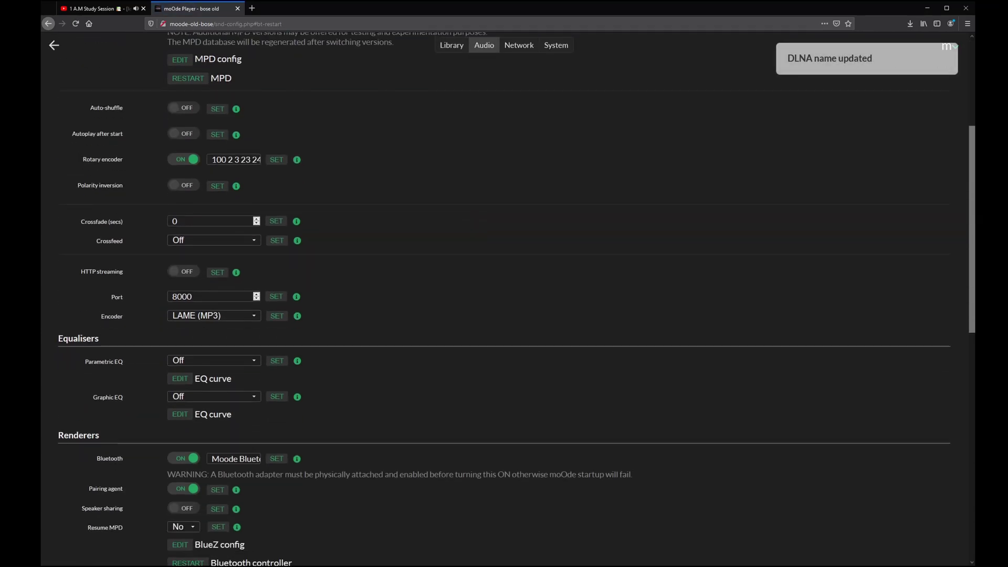
{"action": "left_click", "coordinate": [956, 50]}
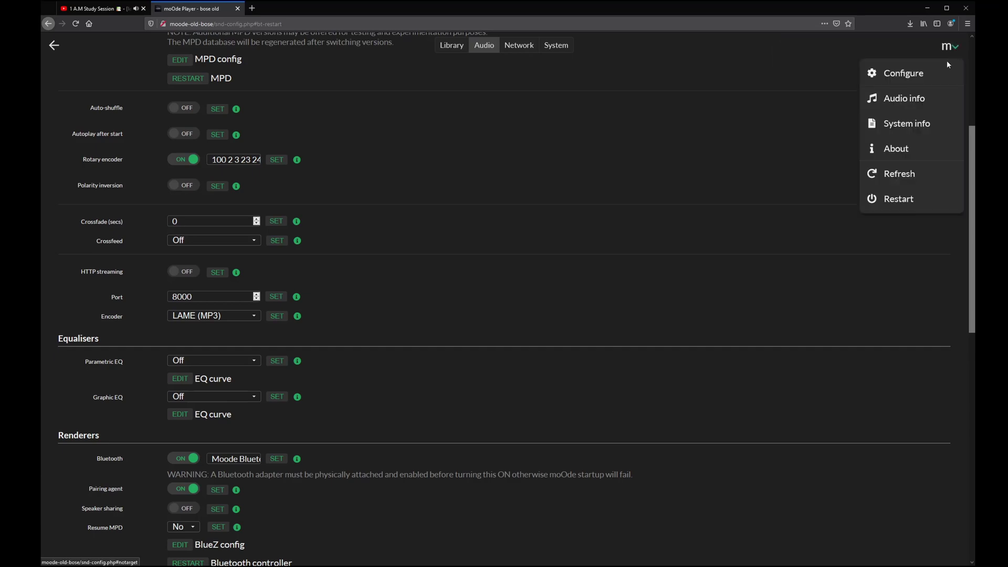
{"action": "left_click", "coordinate": [891, 197]}
{"action": "left_click", "coordinate": [497, 118]}
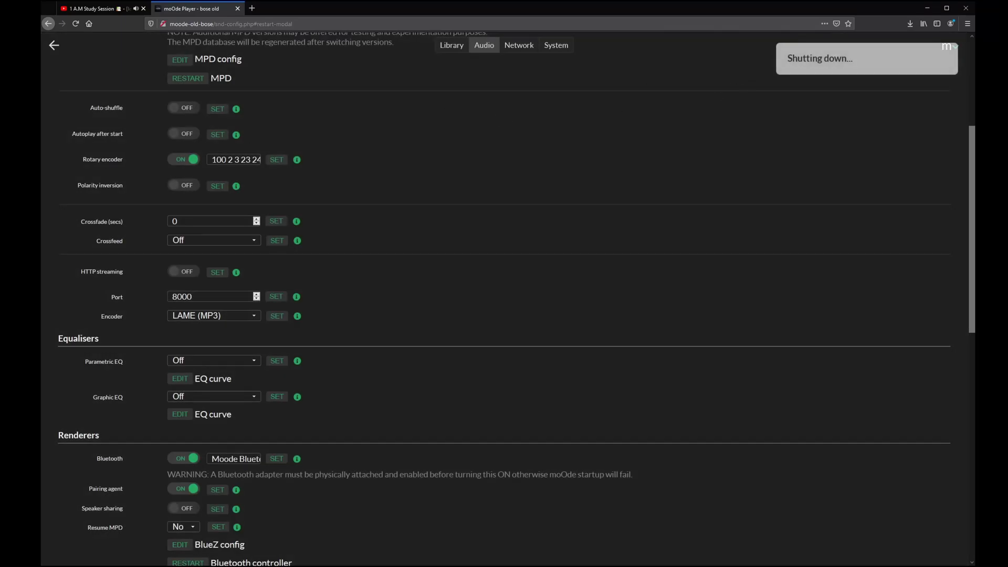
{"action": "scroll", "coordinate": [230, 379], "scroll_direction": "down", "scroll_amount": 1}
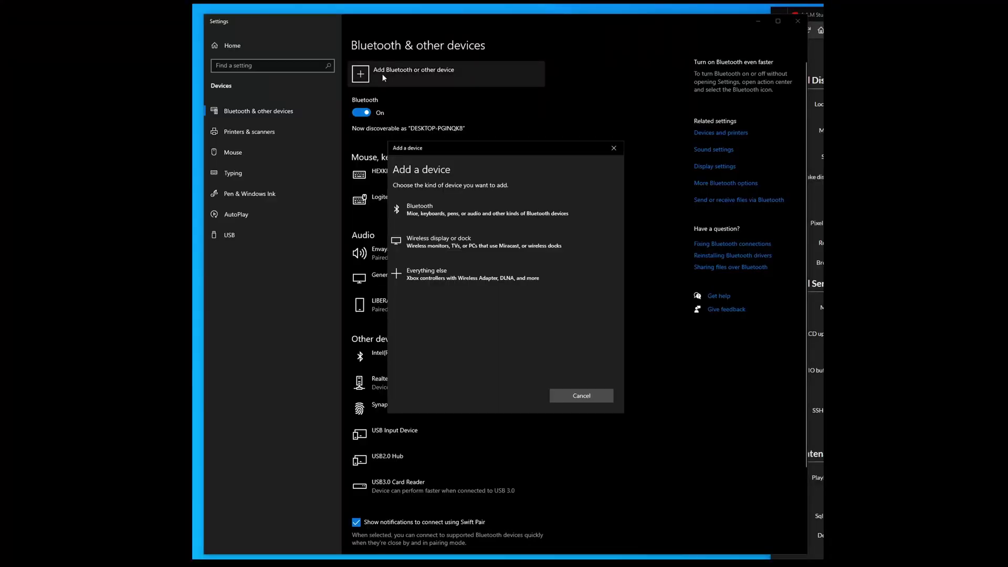
Switch to the Windows Bluetooth settings and search for a new device of the Bluetooth kind
{"action": "left_click", "coordinate": [492, 219]}
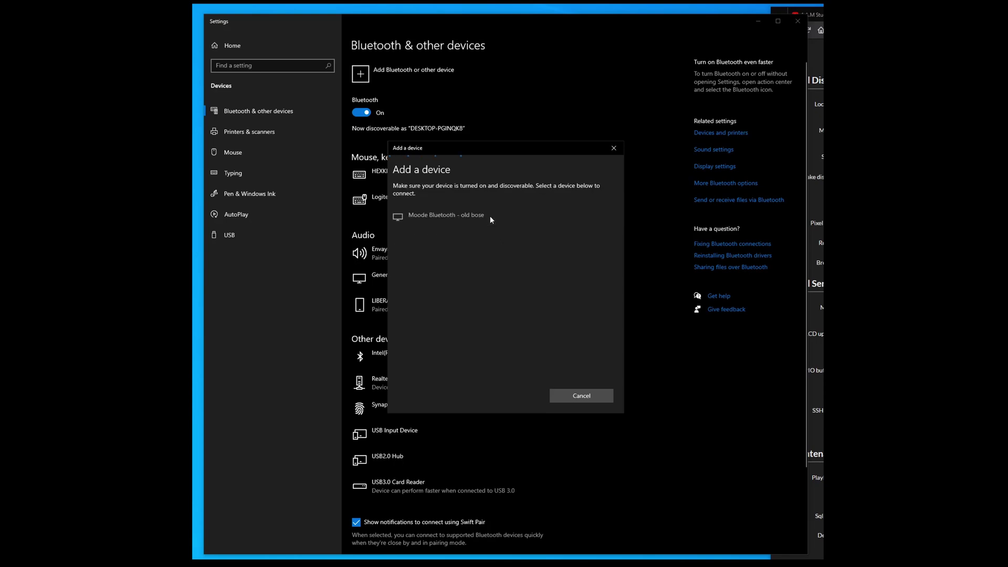